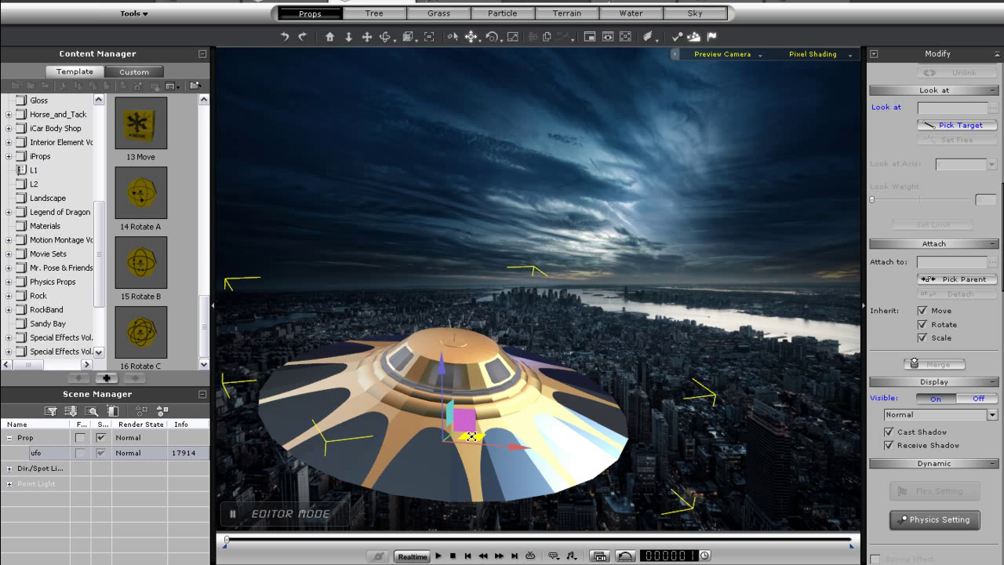
Step: Nudge the UFO slightly across the scene above the city
mouse_move(471, 437)
mouse_down()
mouse_move(482, 428)
mouse_move(468, 427)
mouse_move(511, 235)
mouse_move(706, 205)
mouse_move(765, 149)
mouse_move(477, 413)
mouse_move(480, 427)
mouse_up()
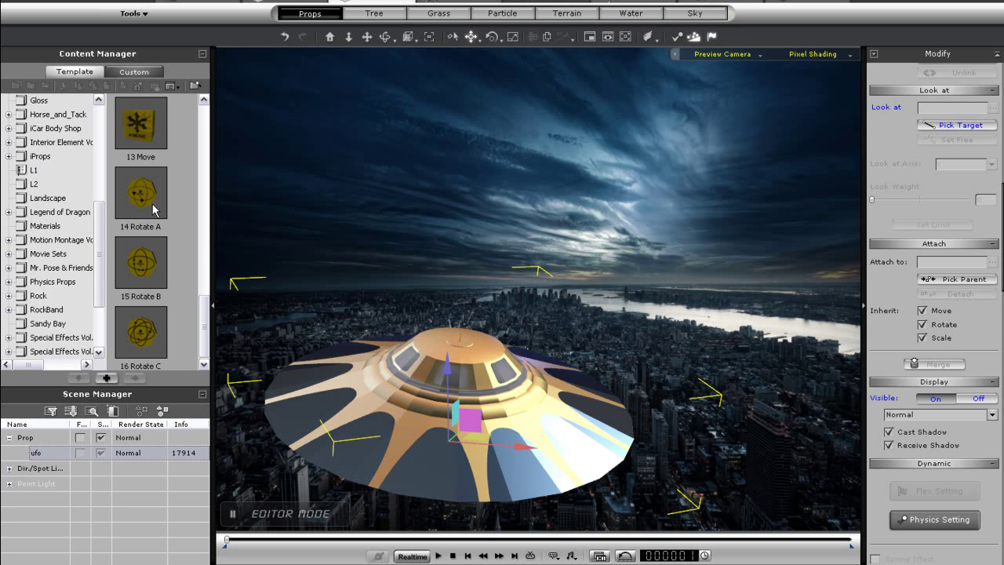
Step: Add the 14 Rotate A prop to the scene beside the UFO and pick the UFO as the object it controls
drag(141, 195, 743, 482)
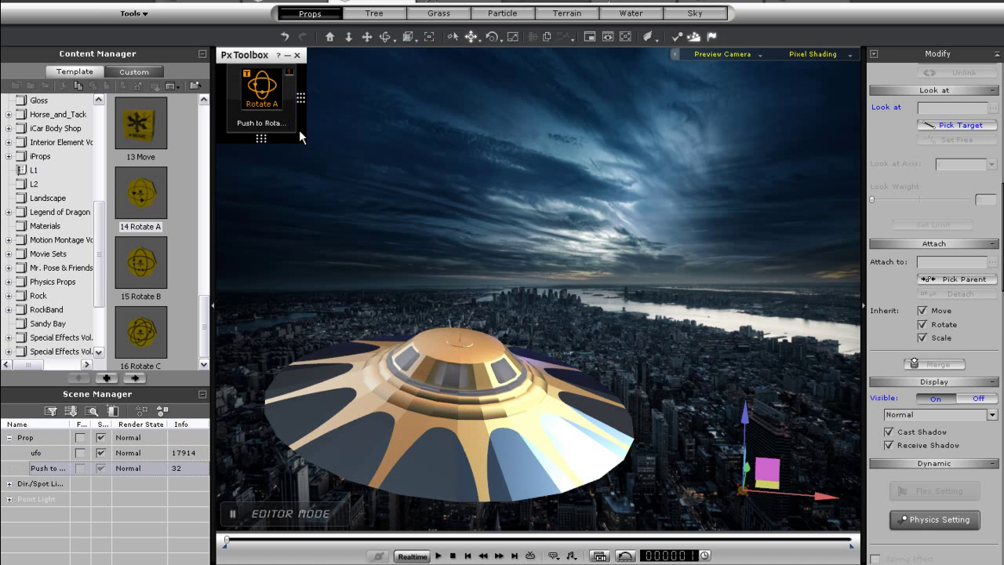
click(292, 129)
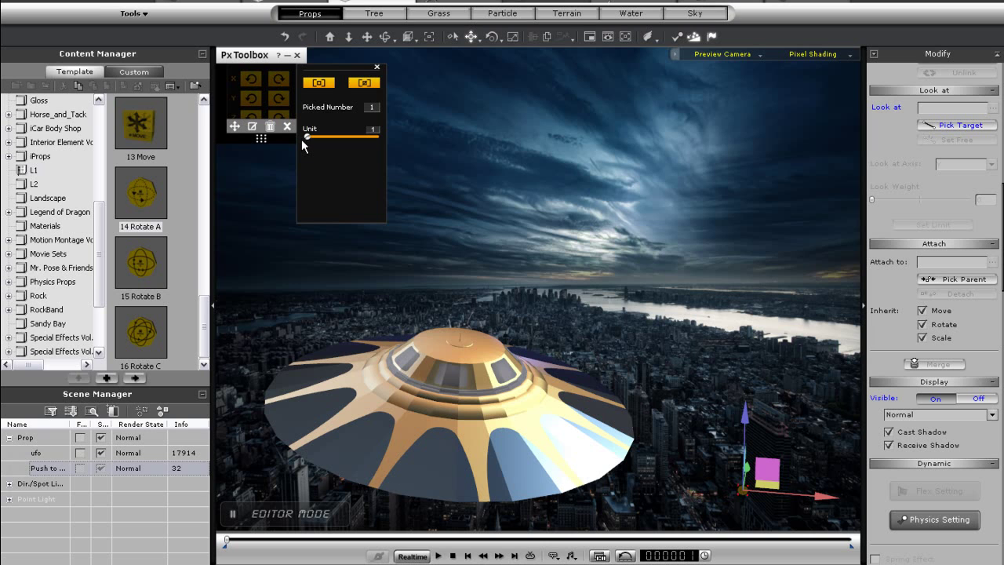
click(448, 354)
click(376, 68)
Step: Test Rotate A by turning the UFO around the X, Y and Z axes during playback, and stop playback
click(278, 79)
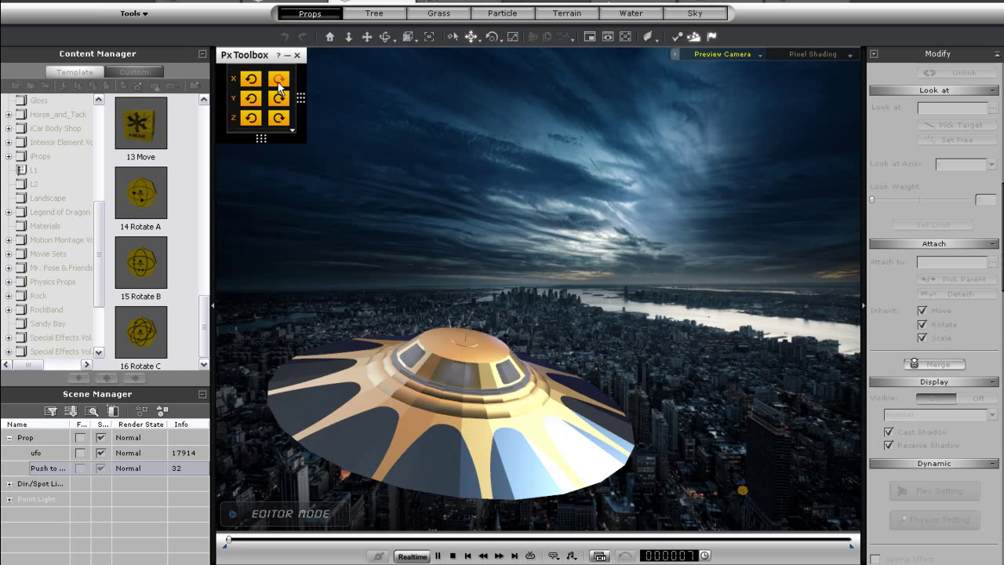
click(259, 97)
click(283, 102)
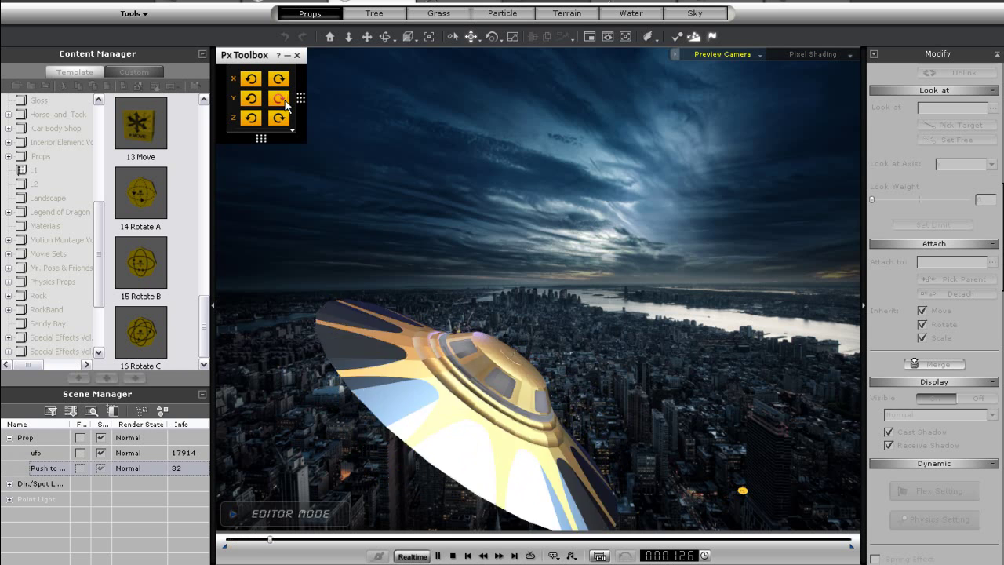
click(276, 116)
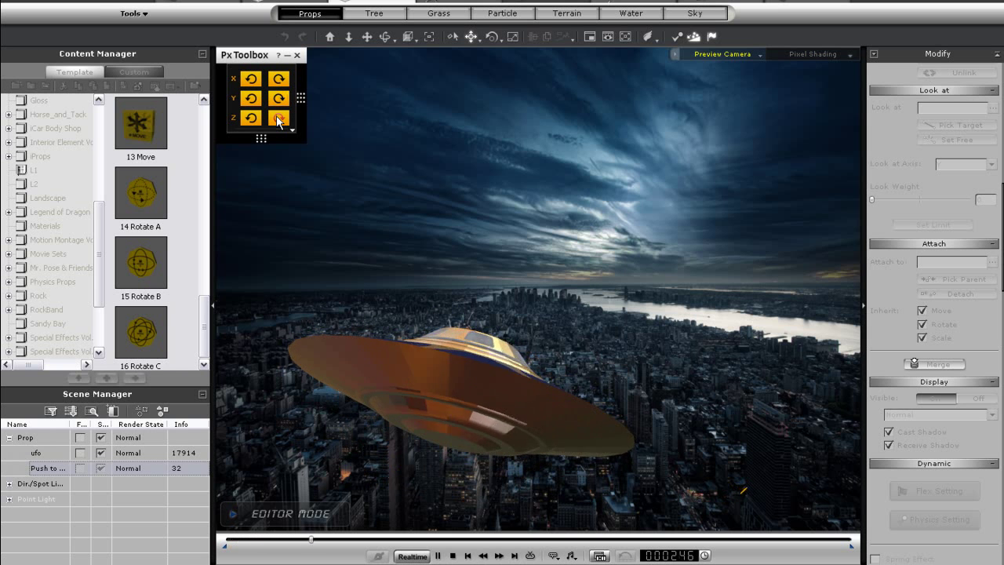
click(453, 555)
Step: Check the Rotate A settings and test turning the UFO both ways around X and clockwise around Y and Z
mouse_move(292, 135)
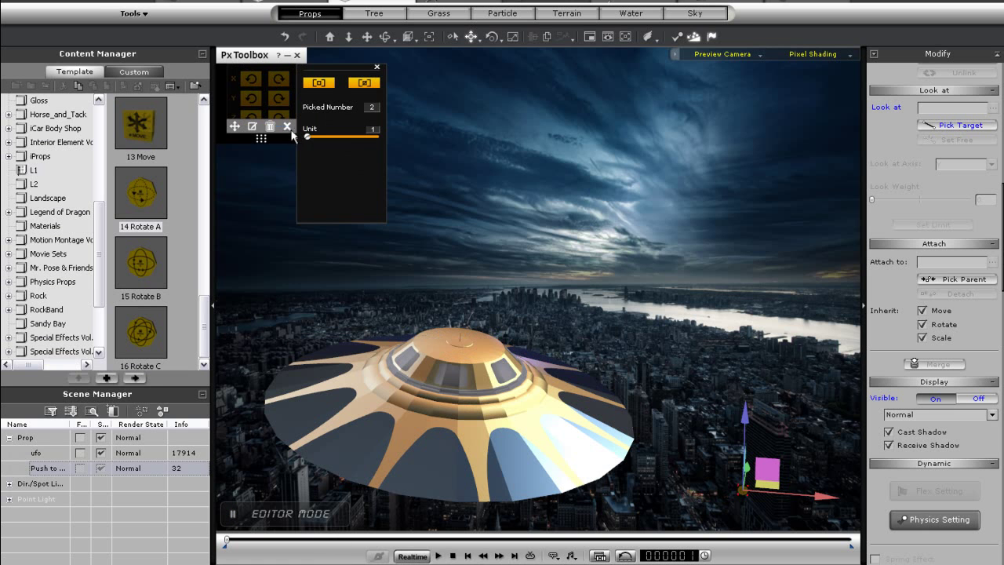
click(378, 70)
click(278, 79)
key(ctrl+space)
click(251, 79)
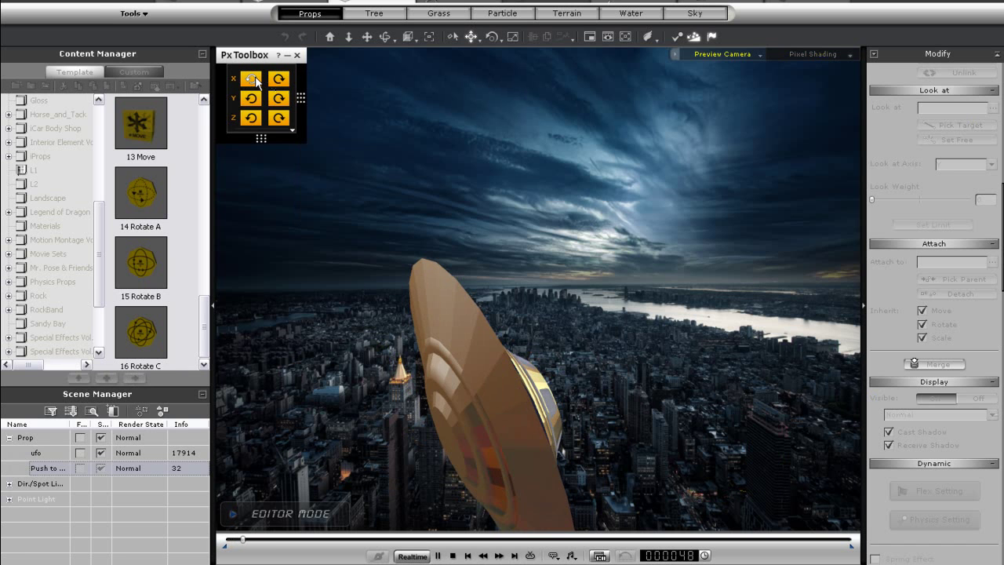
click(256, 81)
click(280, 99)
click(280, 120)
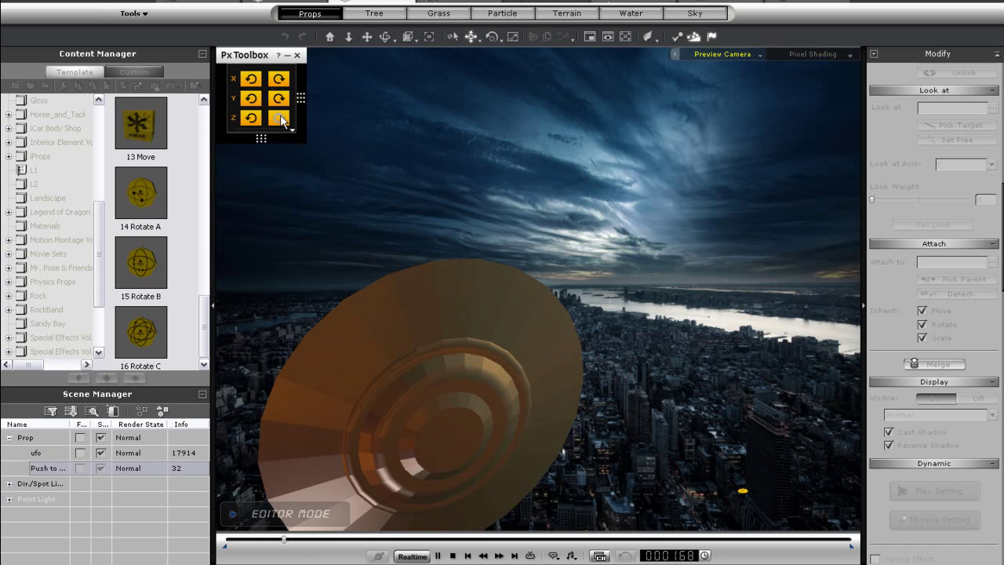
click(453, 556)
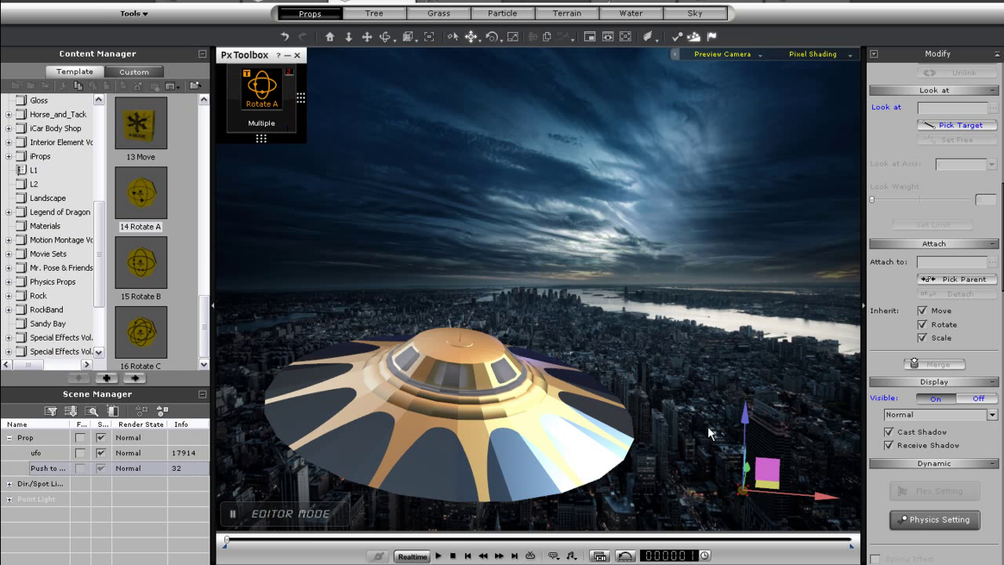
Step: Replace Rotate A with the 15 Rotate B prop linked to the UFO, and preview its rotation at speed -3
key(Delete)
drag(141, 263, 784, 464)
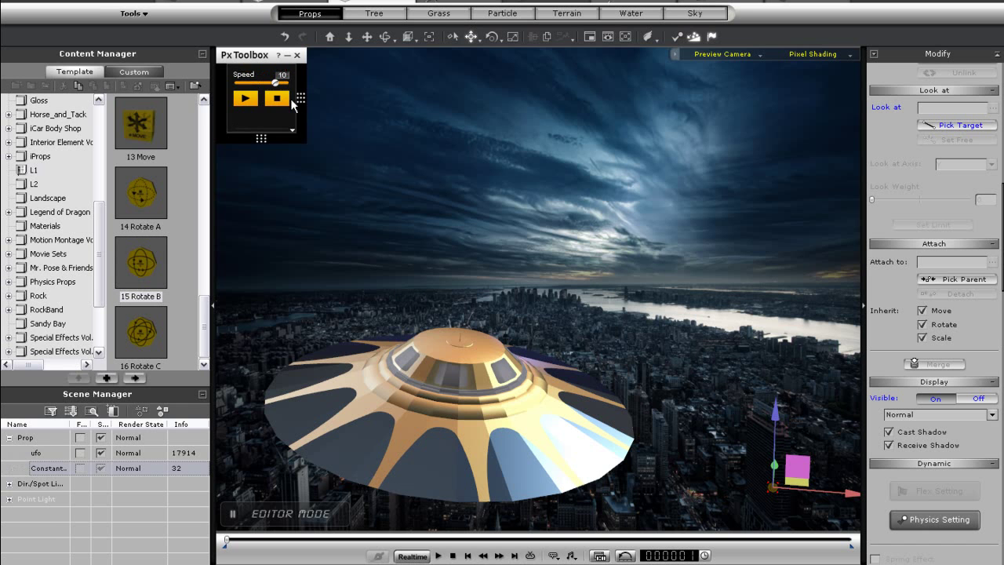
click(292, 131)
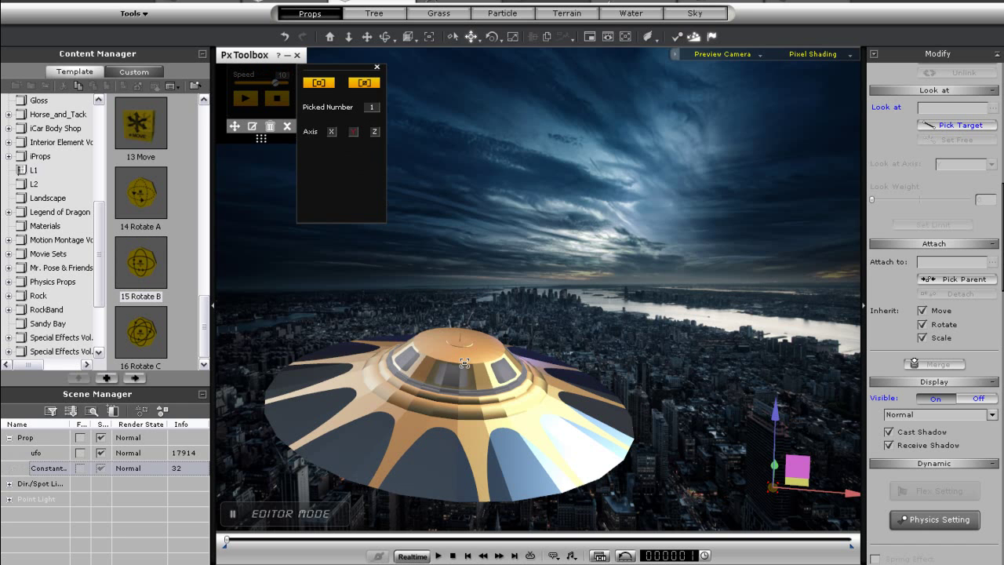
click(376, 68)
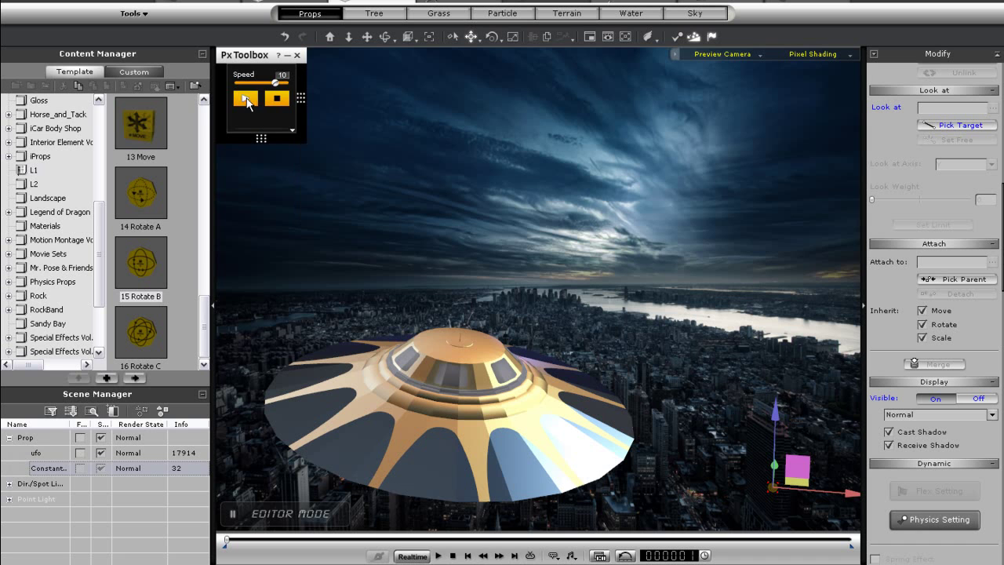
key(space)
drag(275, 86, 258, 83)
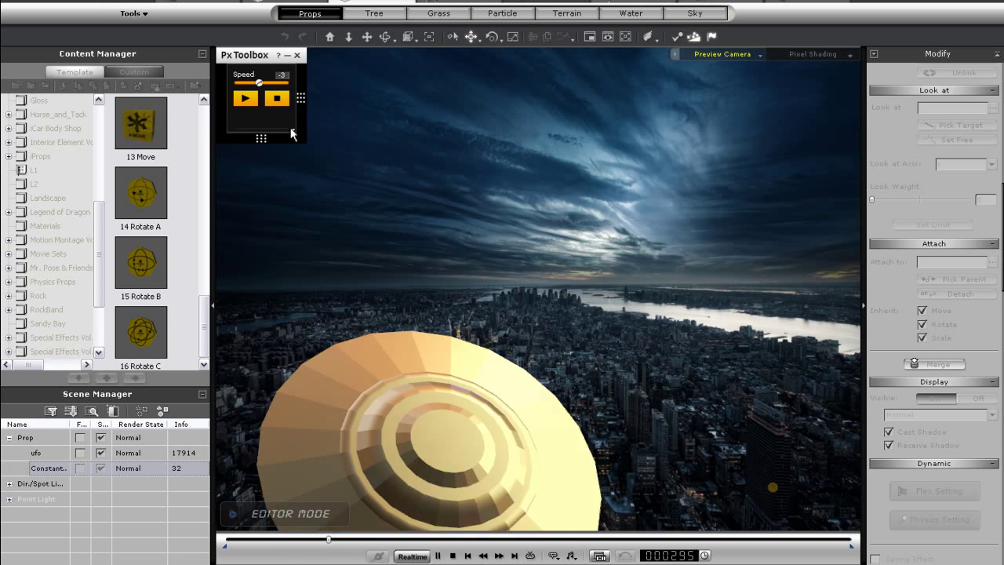
Step: Enable the Z axis alongside Y for Rotate B and preview the UFO's combined rotation at speed 6
click(291, 128)
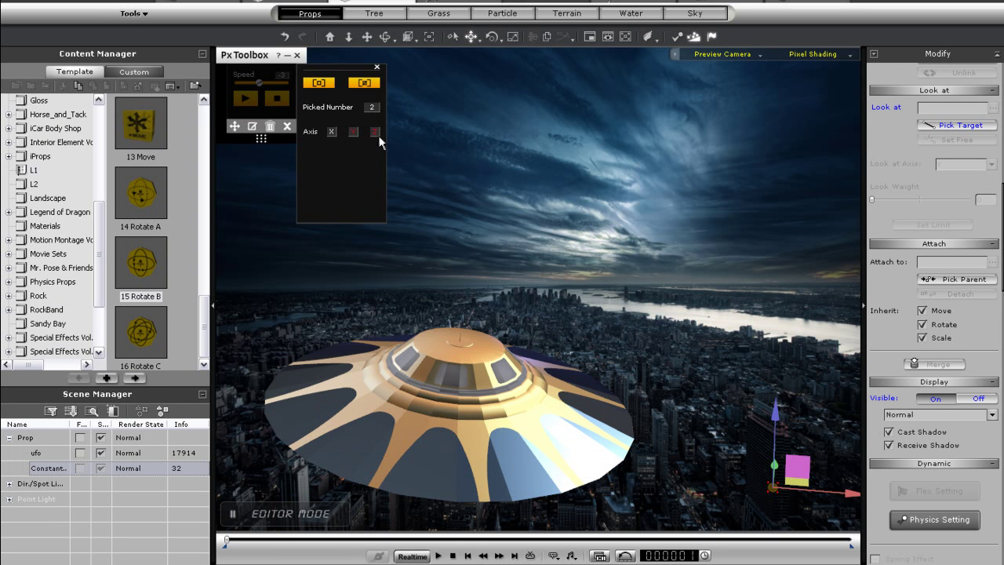
click(376, 67)
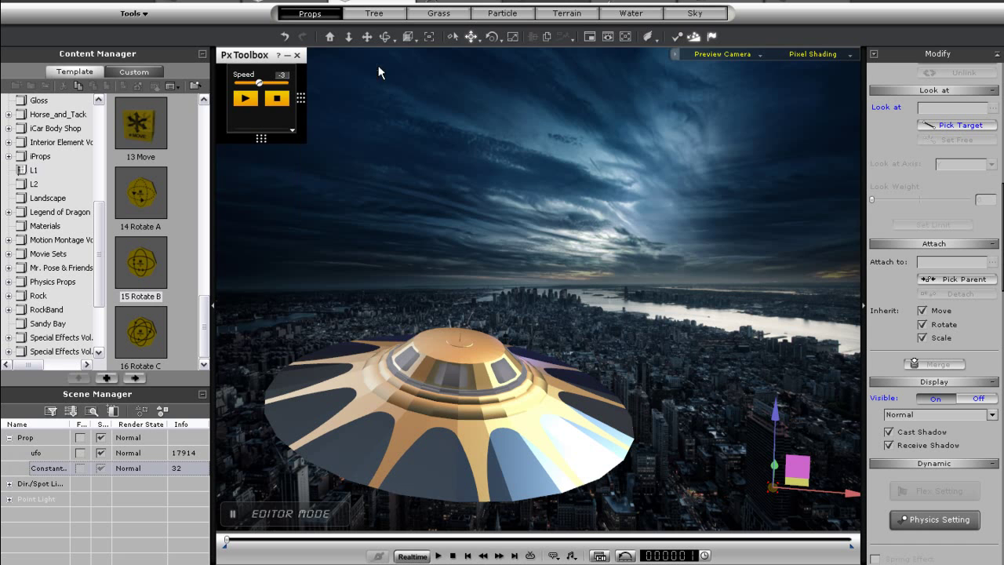
drag(258, 83, 269, 83)
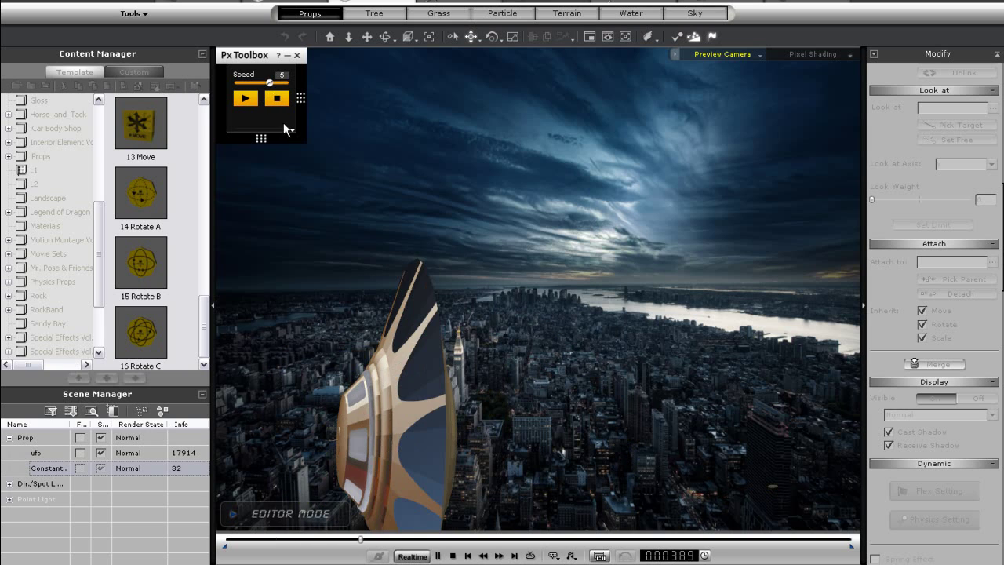
Step: Turn off the Y axis for Rotate B and preview the UFO spinning around Z only at a lower speed
click(293, 132)
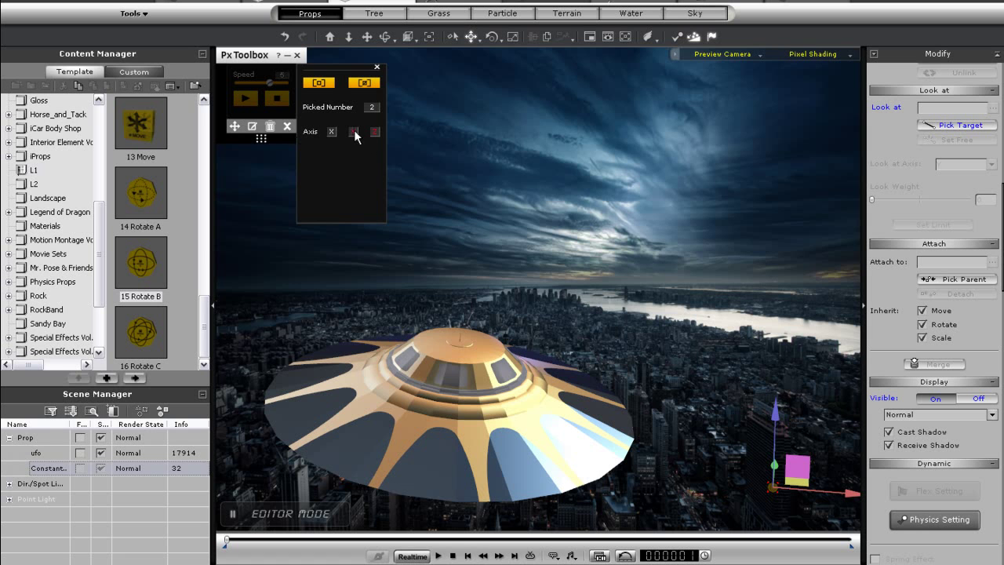
click(377, 68)
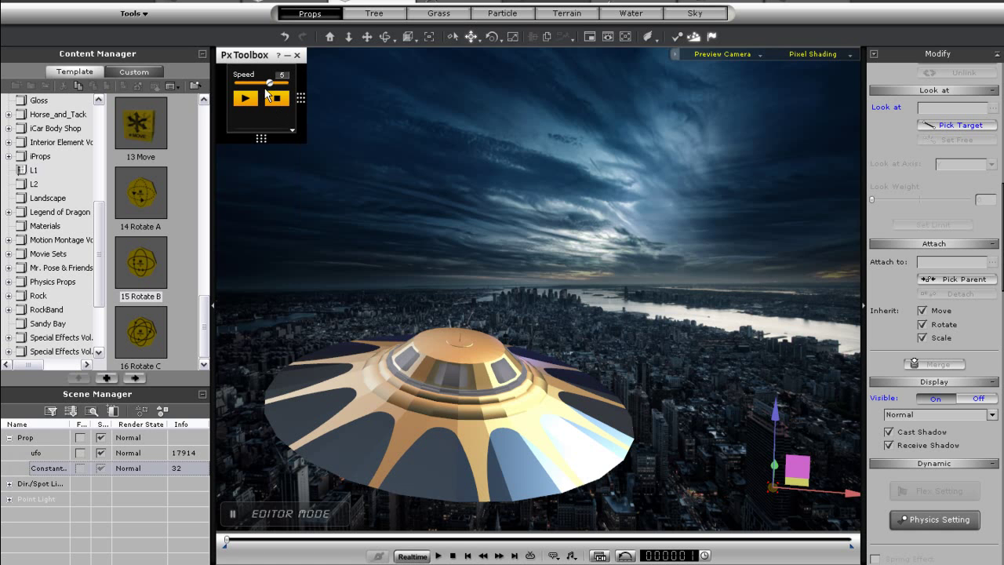
drag(268, 88, 265, 87)
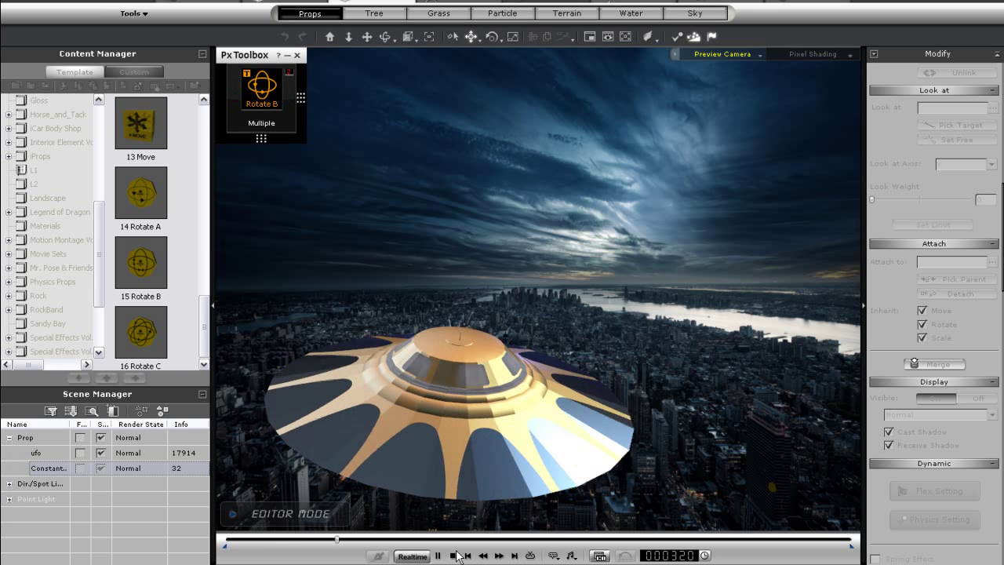
click(454, 554)
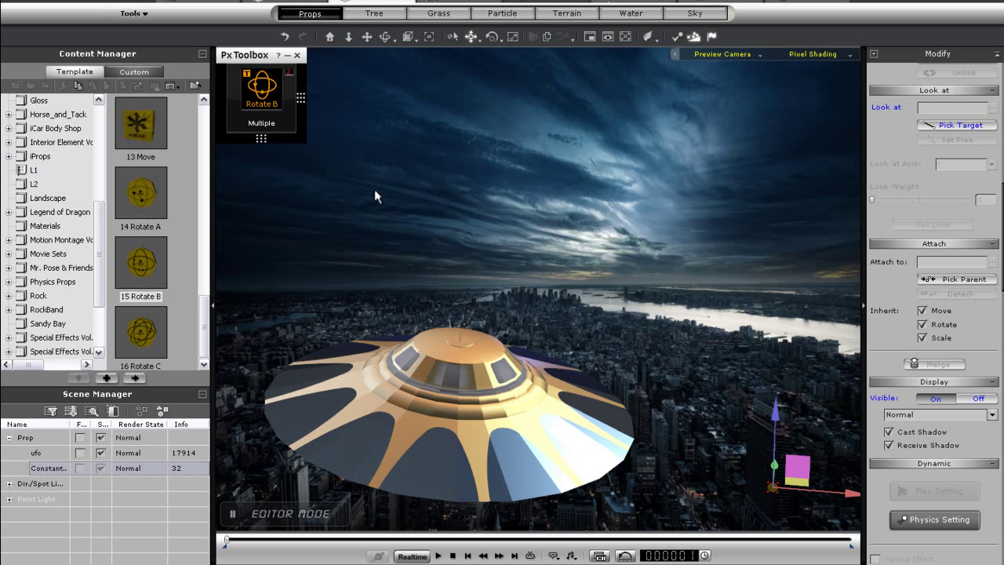
Step: Replace Rotate B with the 16 Rotate C prop and pick the UFO as the object it controls
key(Delete)
drag(146, 337, 747, 498)
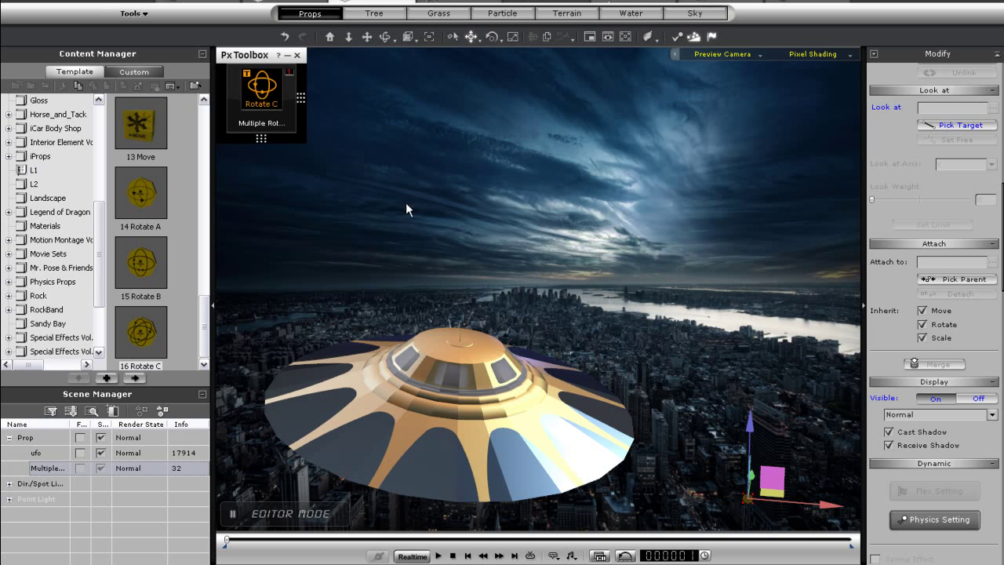
click(277, 101)
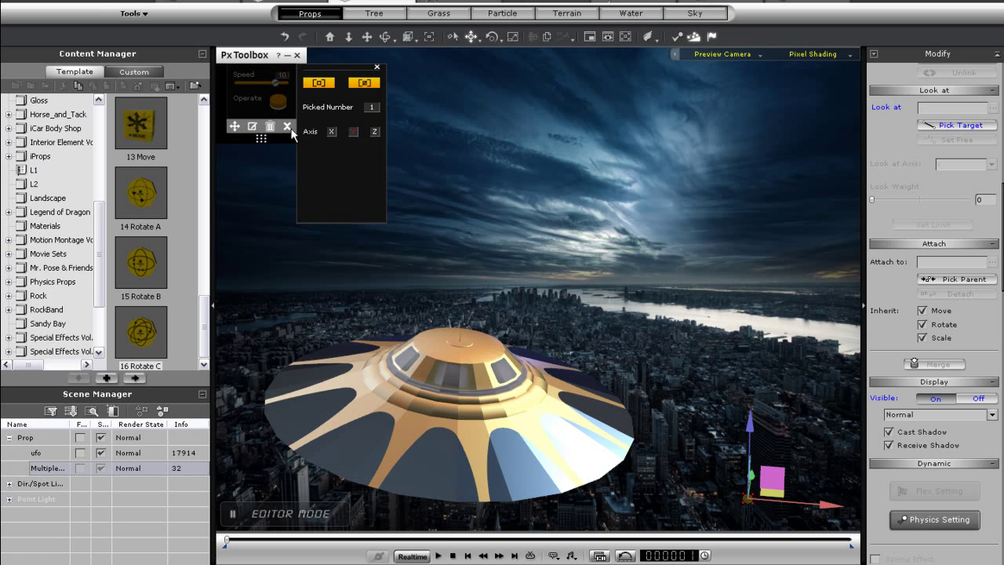
click(472, 383)
click(377, 67)
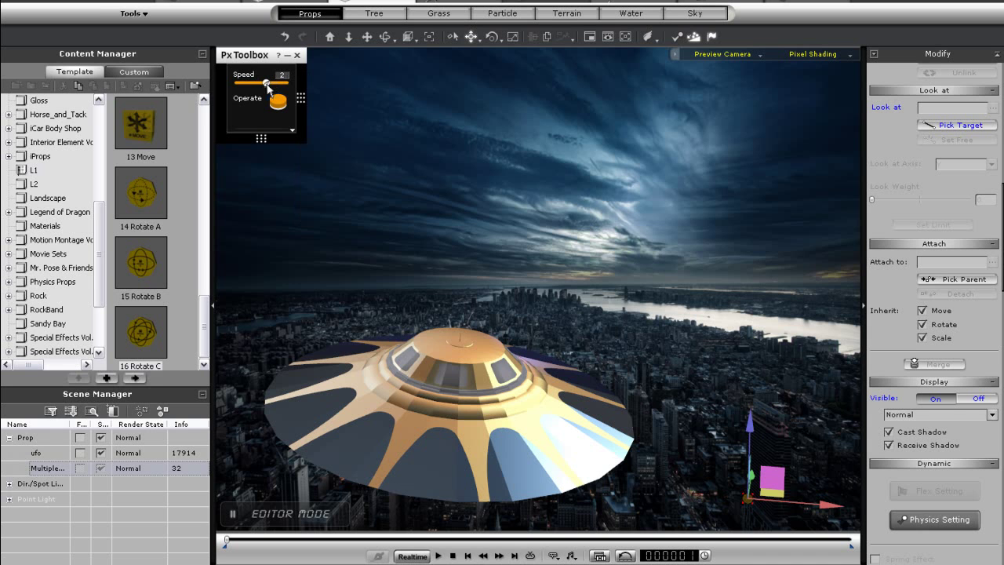
Step: Preview Rotate C by operating the UFO's spin at speed 4 and in reverse at speed -4, and stop playback
click(276, 101)
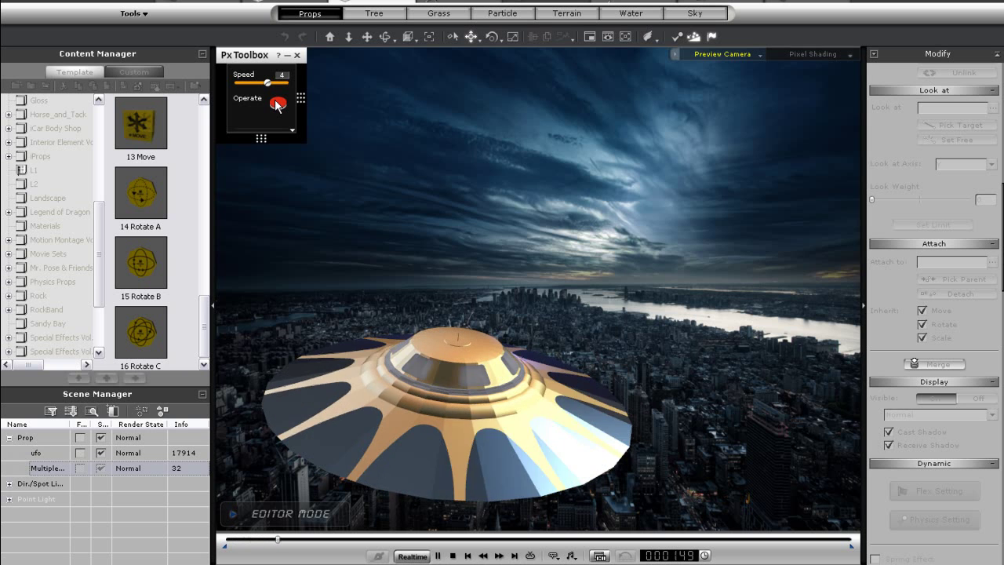
click(276, 102)
drag(265, 85, 259, 83)
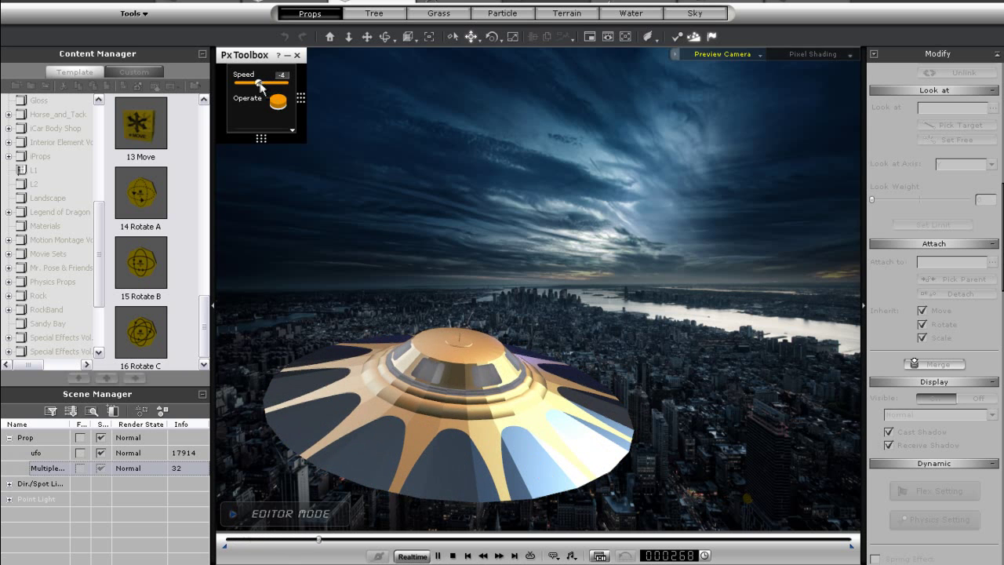
click(276, 102)
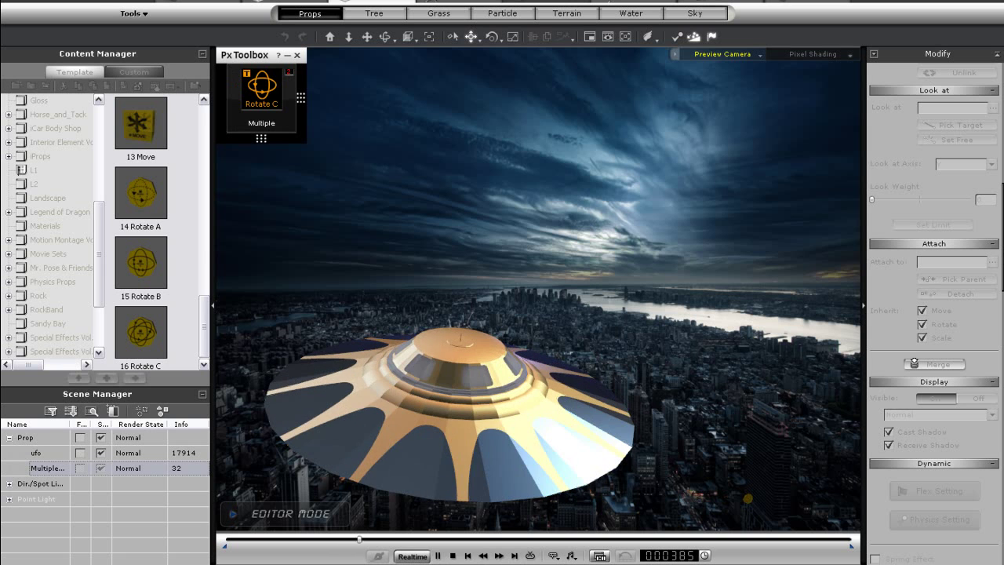
click(453, 556)
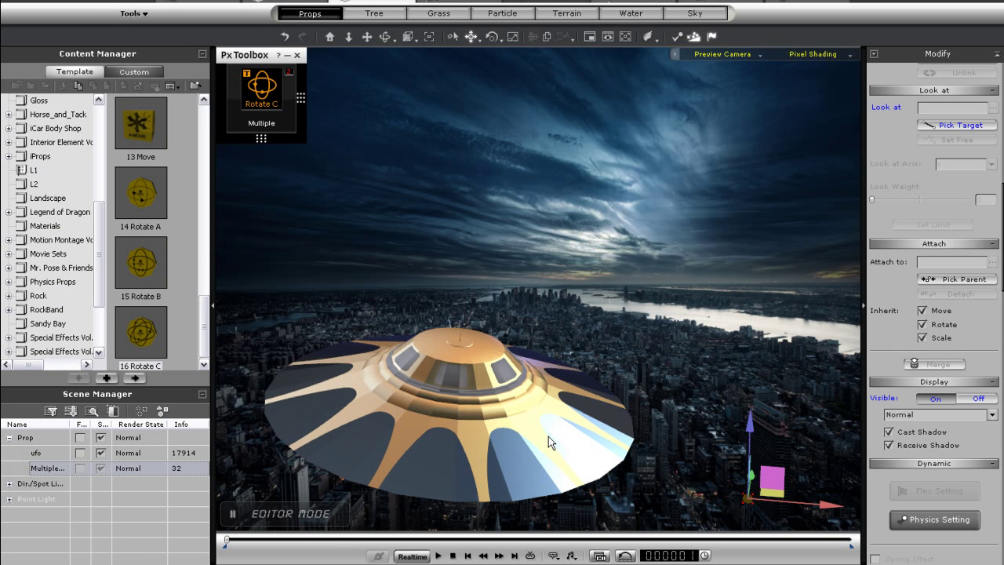
Step: Replace Rotate C with the 15 Rotate B prop, link it to the UFO and use the Z axis
key(Delete)
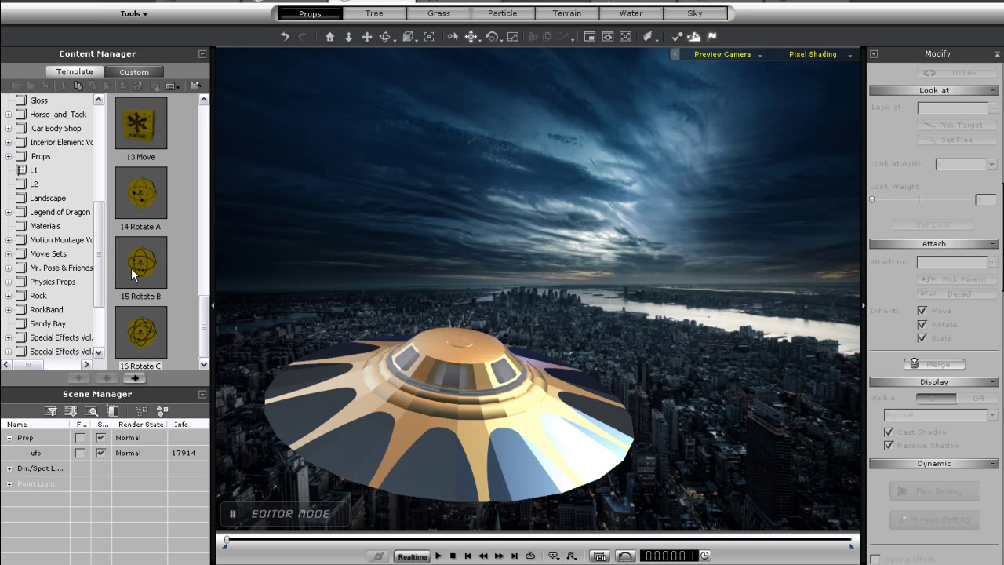
drag(131, 267, 758, 488)
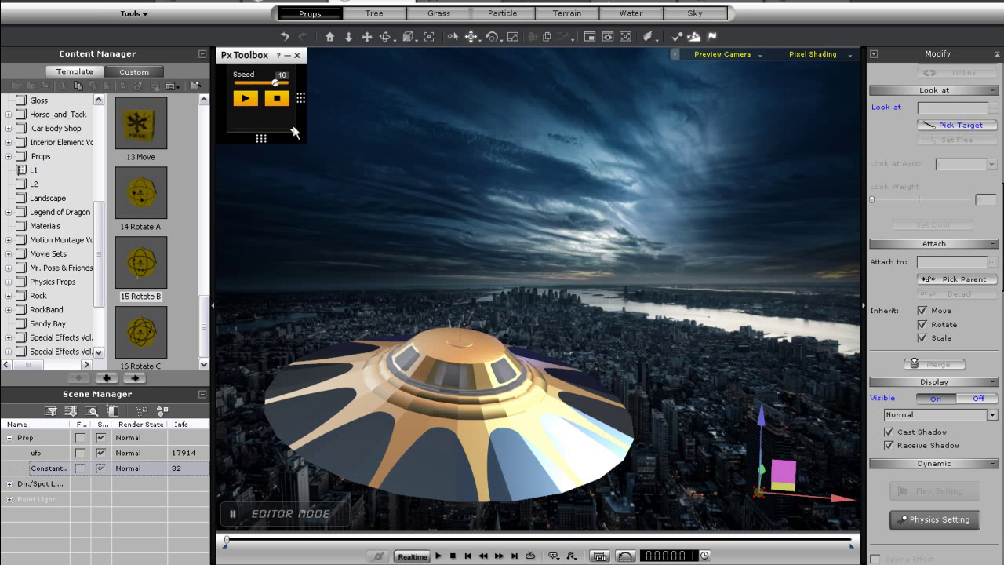
click(293, 129)
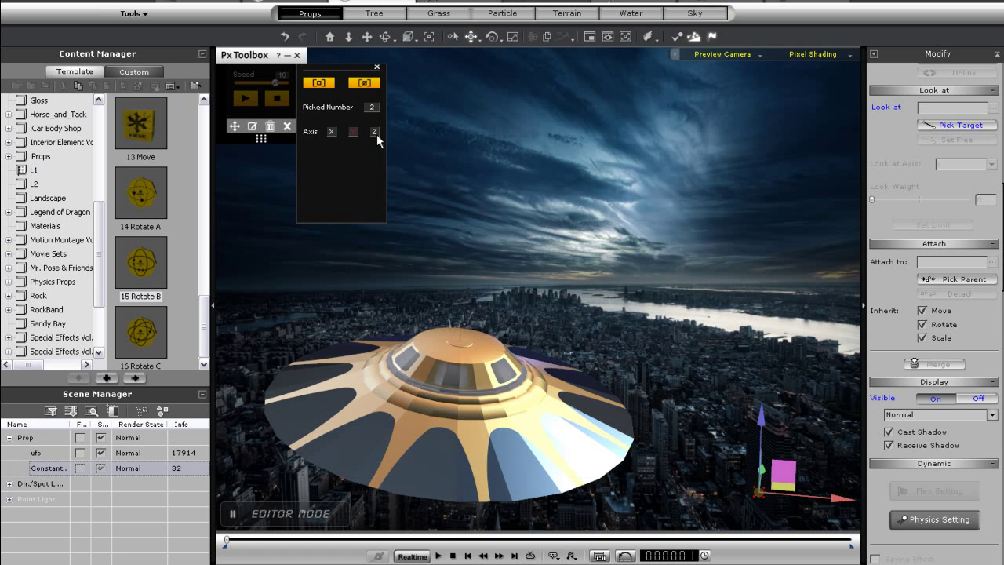
click(378, 68)
Step: Lower Rotate B's speed to 2, preview the UFO spinning, and stop playback
drag(274, 86, 267, 85)
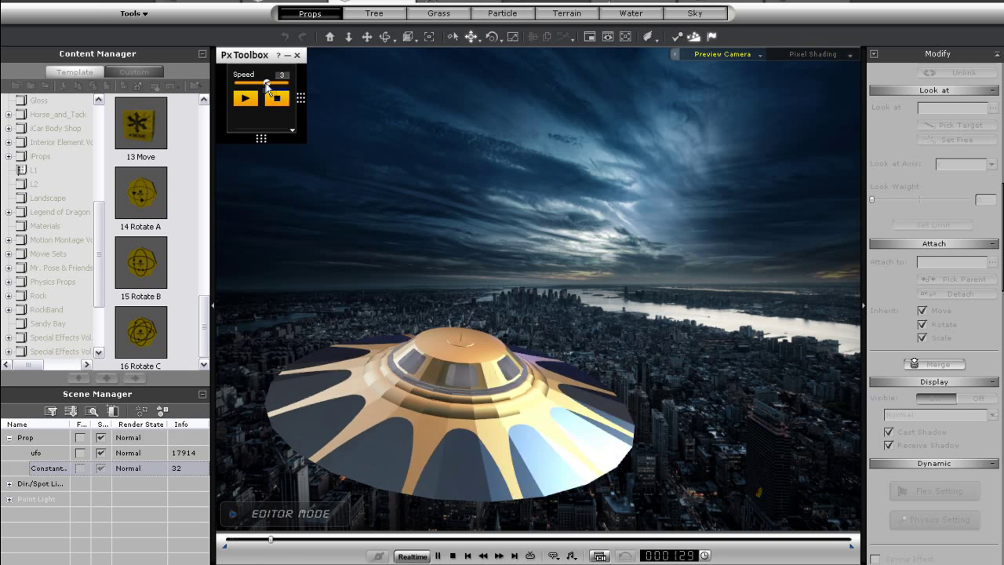
click(373, 439)
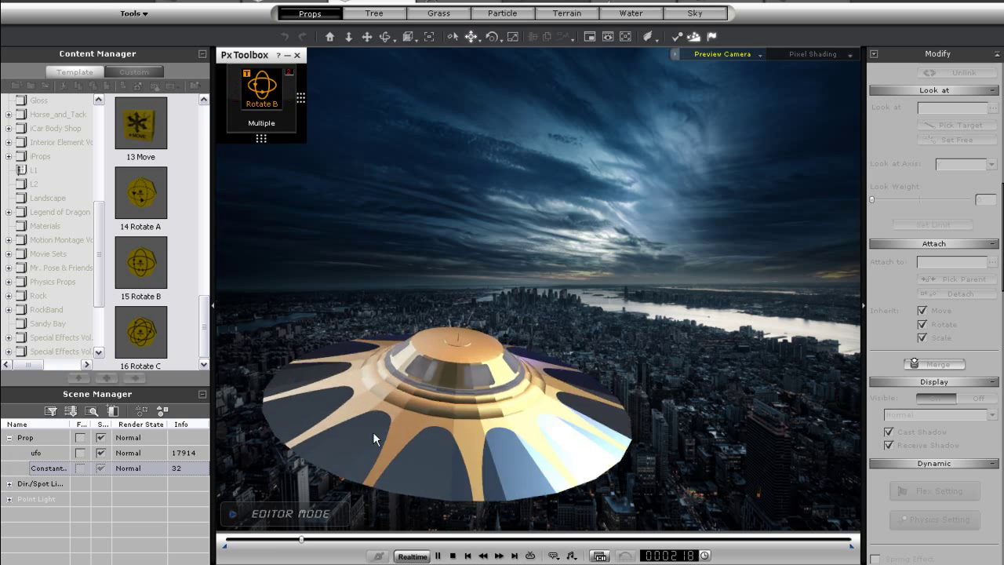
click(453, 556)
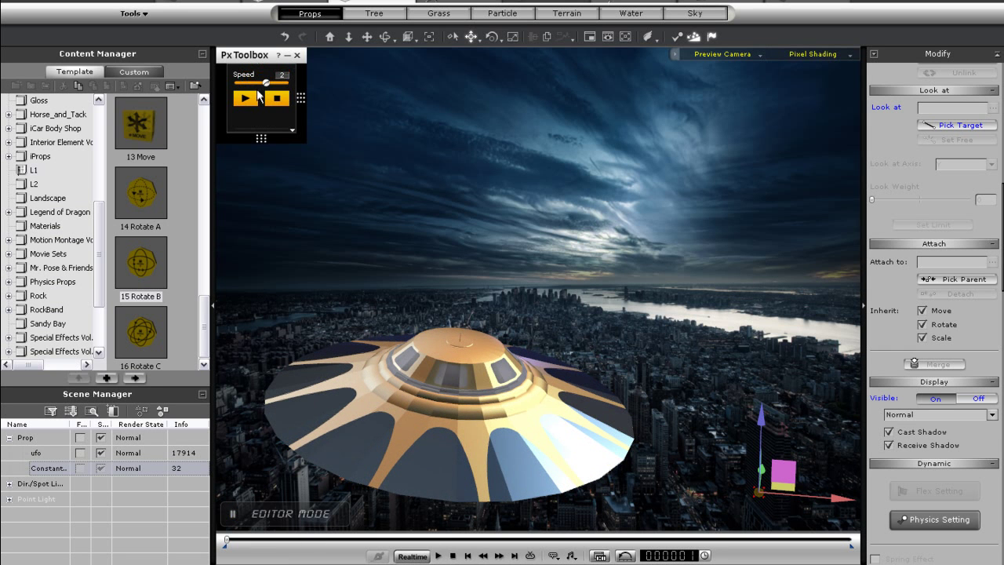
Step: Operate Rotate B and raise its speed to 8, preview the UFO's faster spin, and stop playback
click(248, 99)
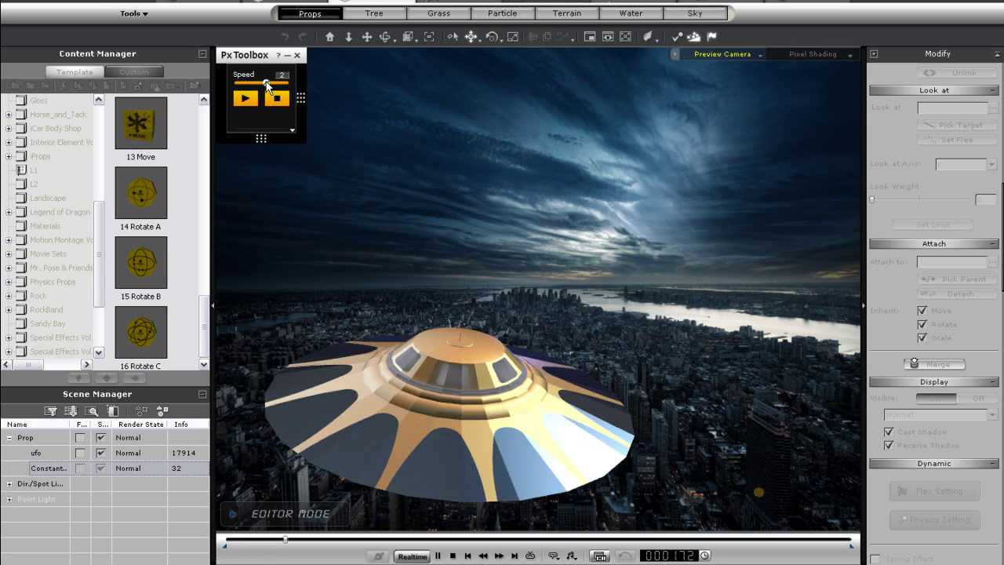
drag(266, 83, 273, 83)
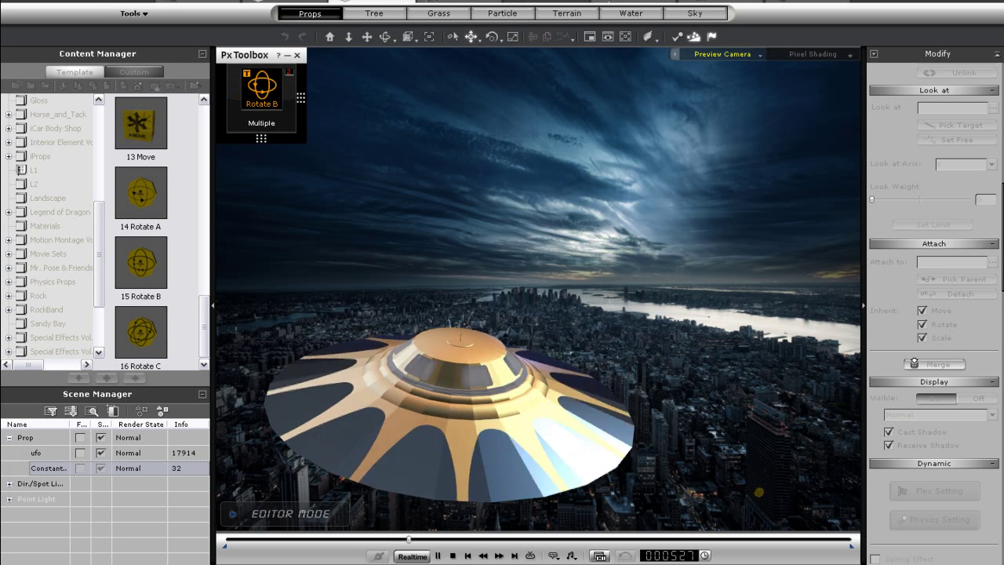
click(452, 555)
click(438, 555)
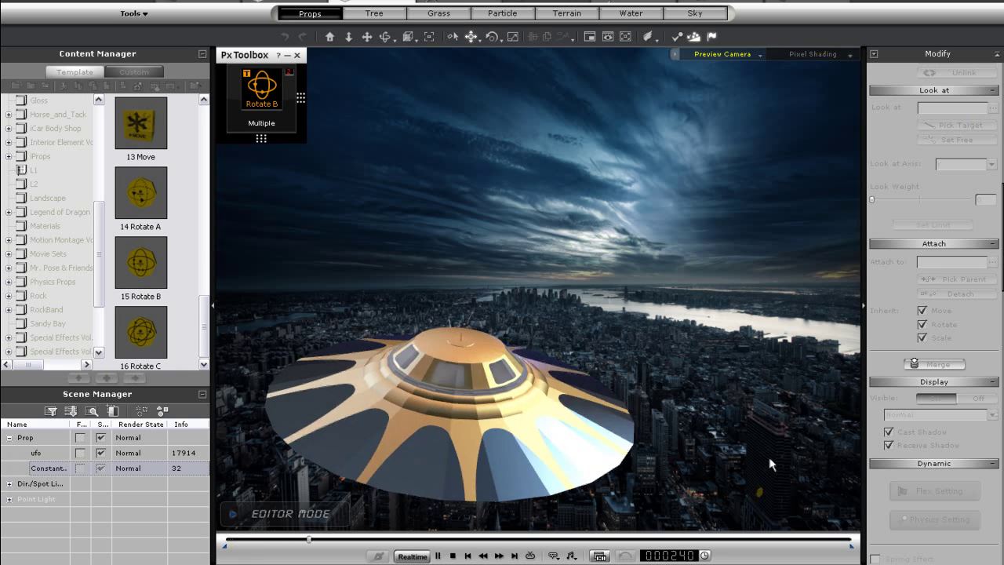
click(452, 556)
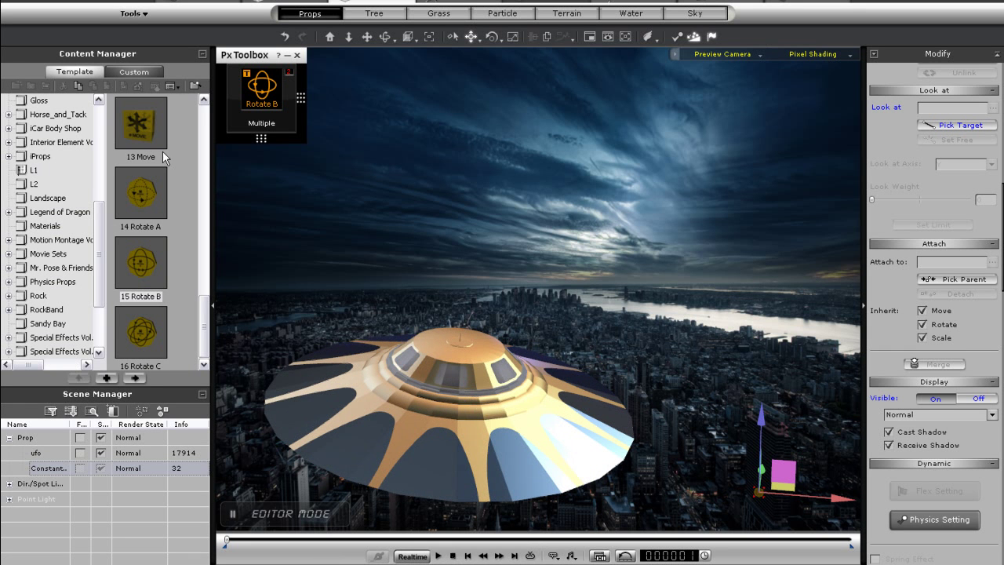
Step: Bring the 13 Move prop into the scene and add a Move control in a new toolbox slot below Rotate B
drag(151, 143, 694, 521)
click(263, 139)
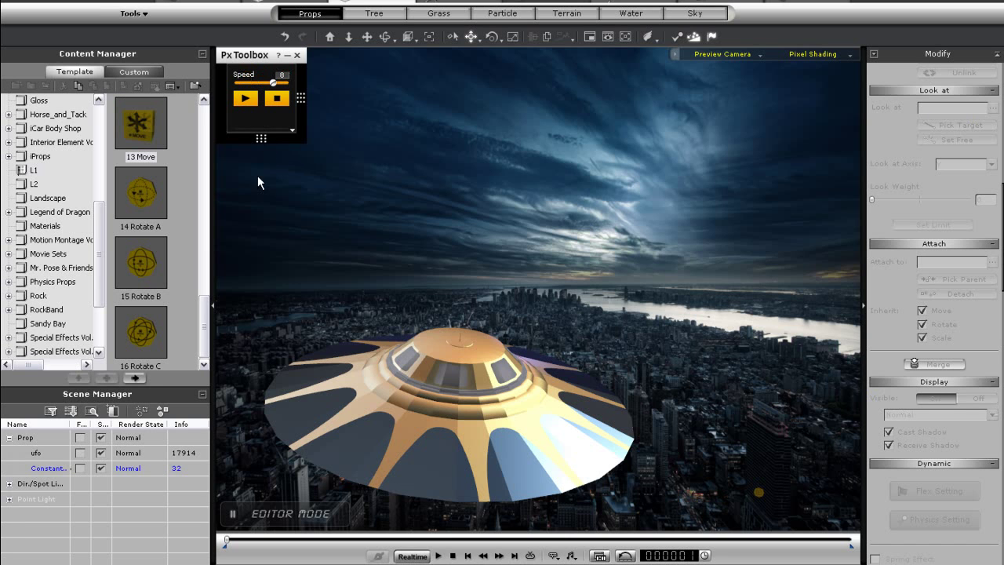
click(261, 161)
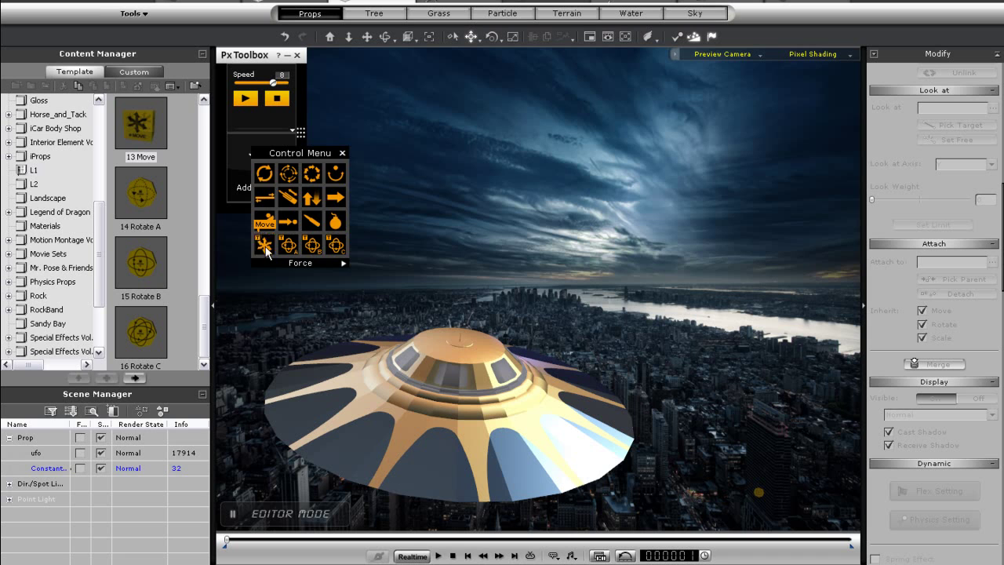
click(265, 245)
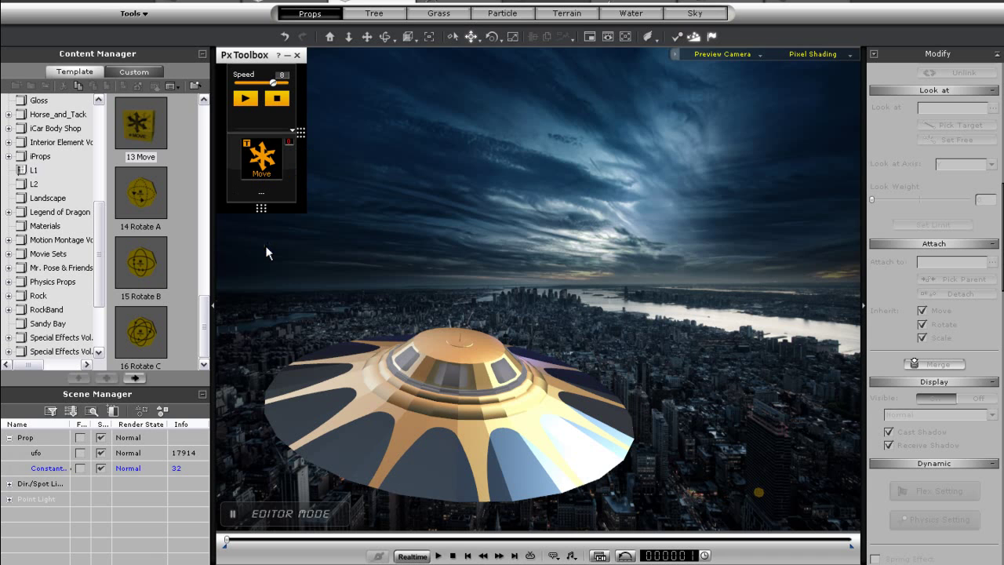
Step: Pick the UFO as the Move control's object and set its movement unit to 11
click(293, 201)
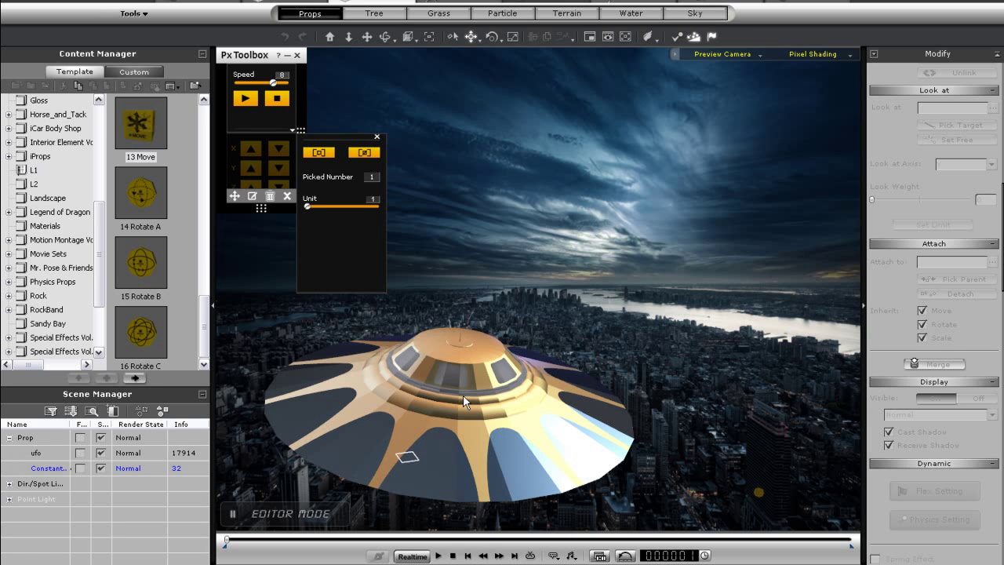
click(376, 137)
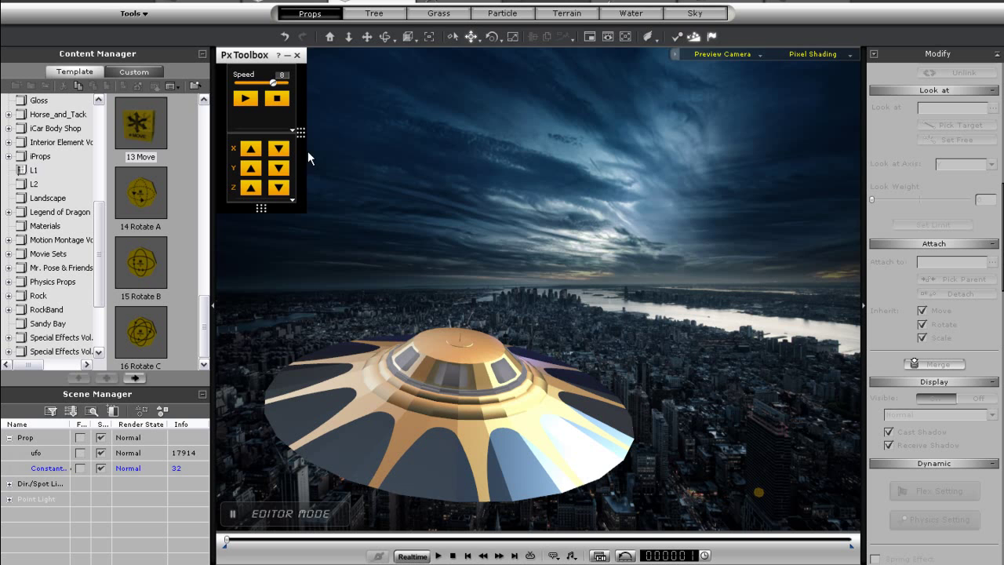
click(294, 199)
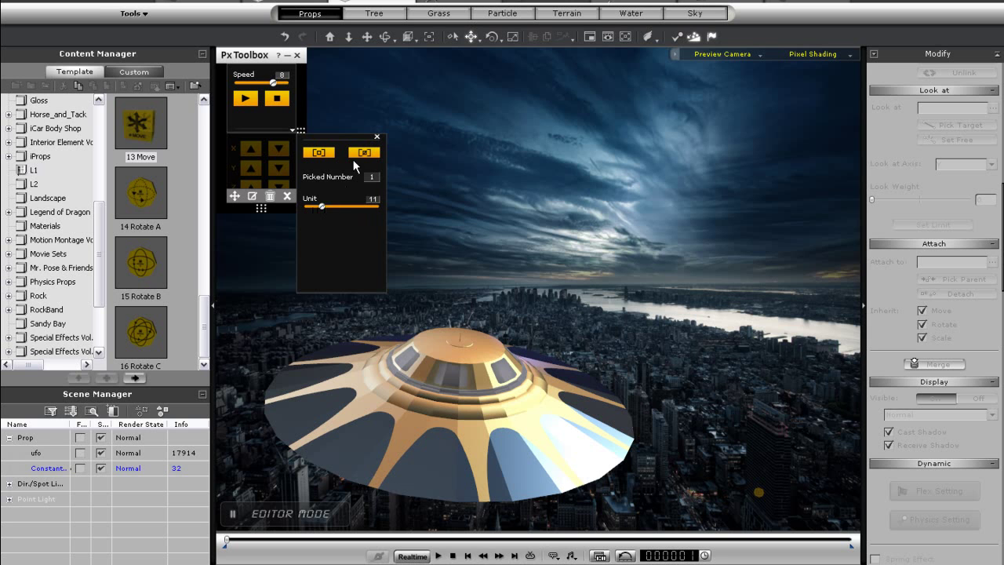
click(377, 138)
Step: Test the Move control on the UFO along the X, Y and Z axes during playback, and stop playback
click(250, 168)
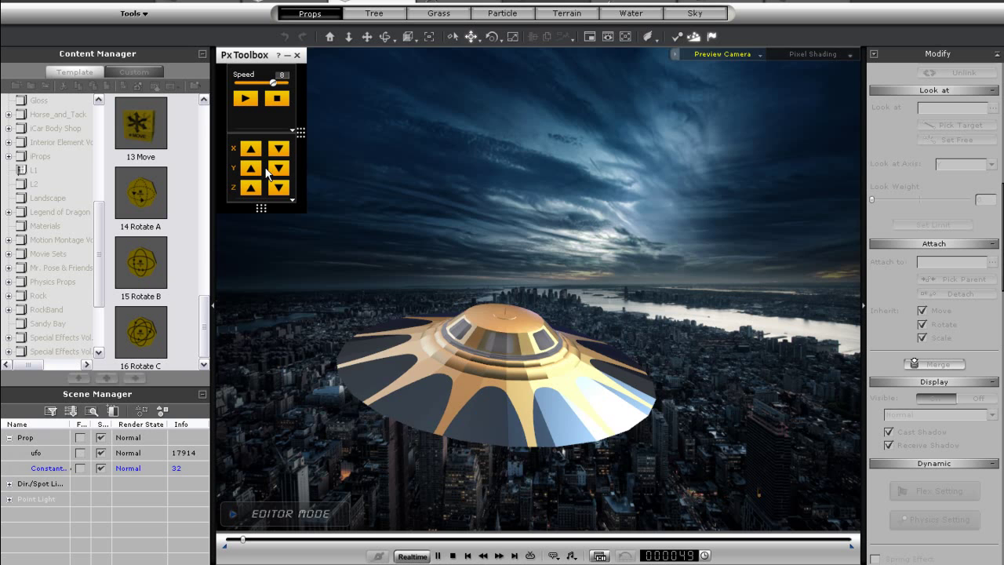
click(275, 169)
click(279, 188)
click(278, 150)
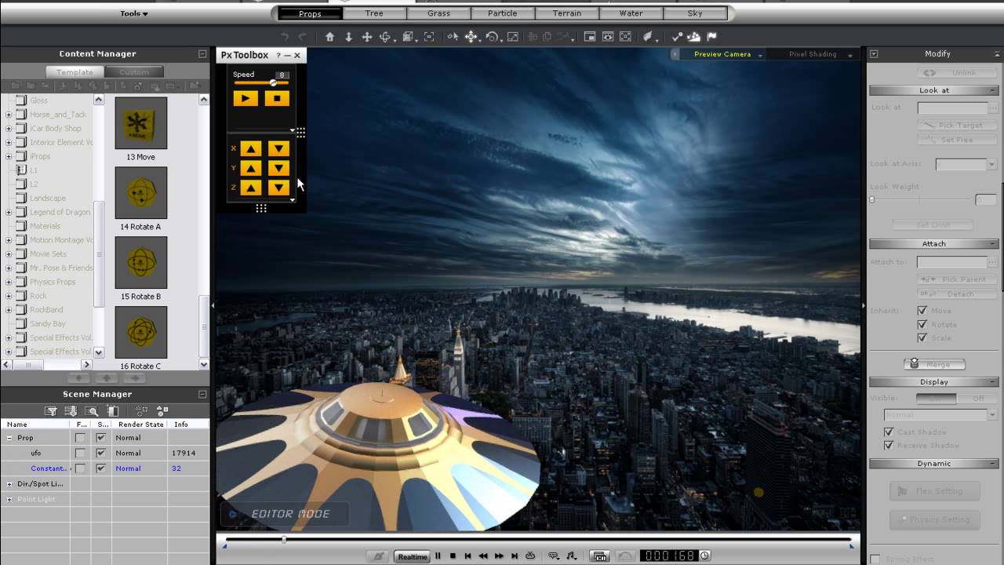
click(452, 556)
click(437, 555)
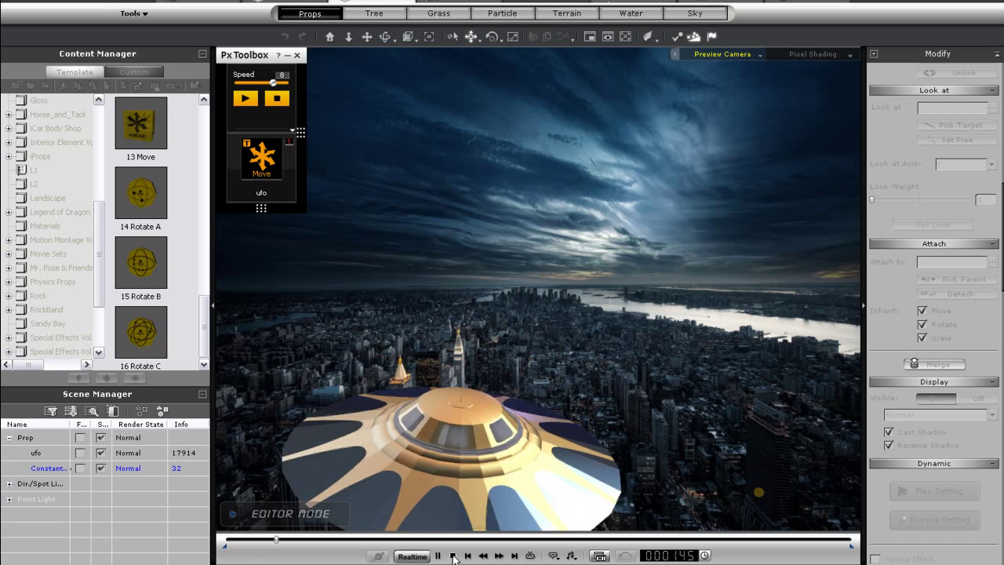
click(453, 555)
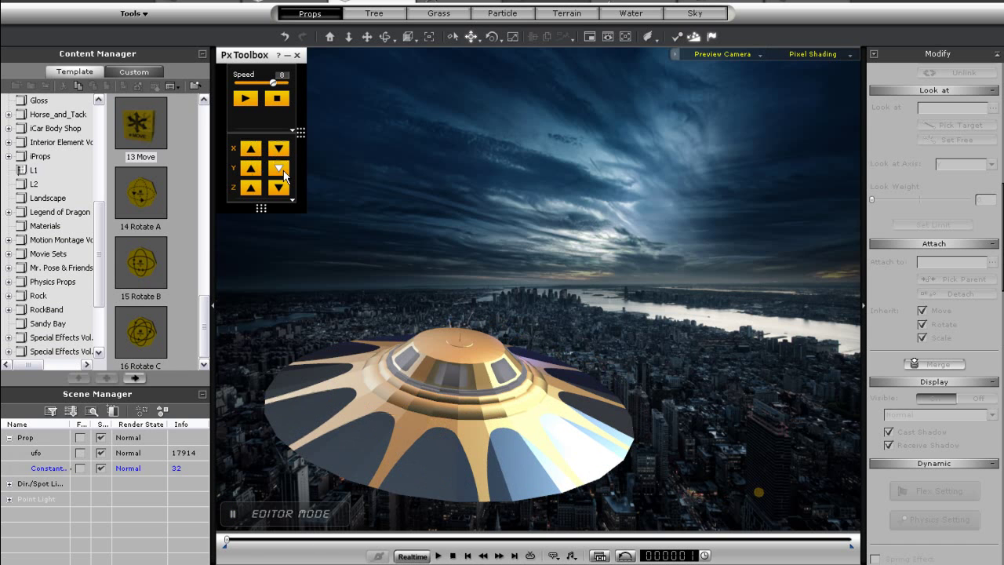
Step: Re-pick the UFO for Rotate B and release it from the Move control
click(294, 202)
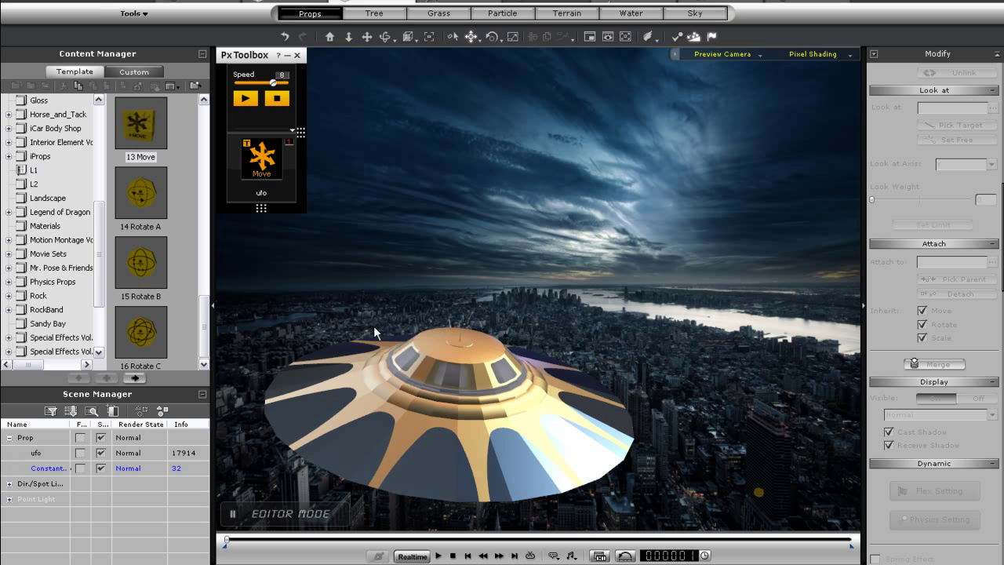
click(292, 130)
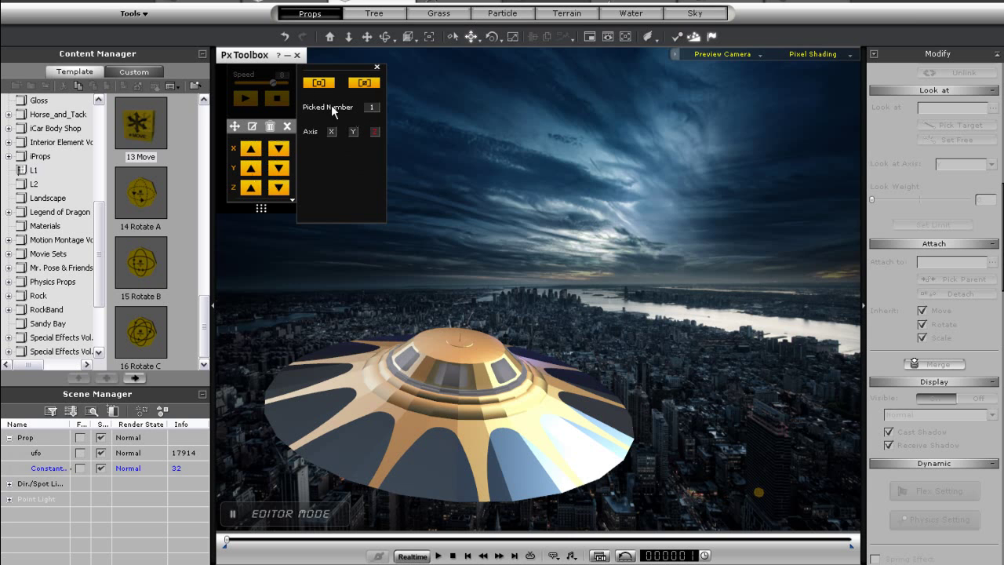
click(406, 457)
click(378, 67)
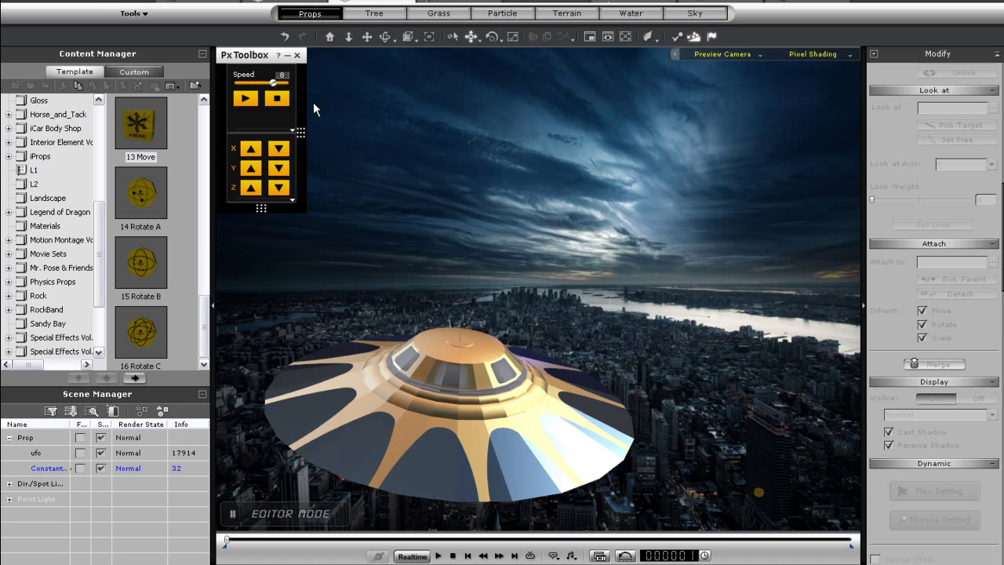
click(292, 203)
Step: Add Ball_001 from 3D Blocks and position it centred directly on top of the UFO's dome
click(45, 117)
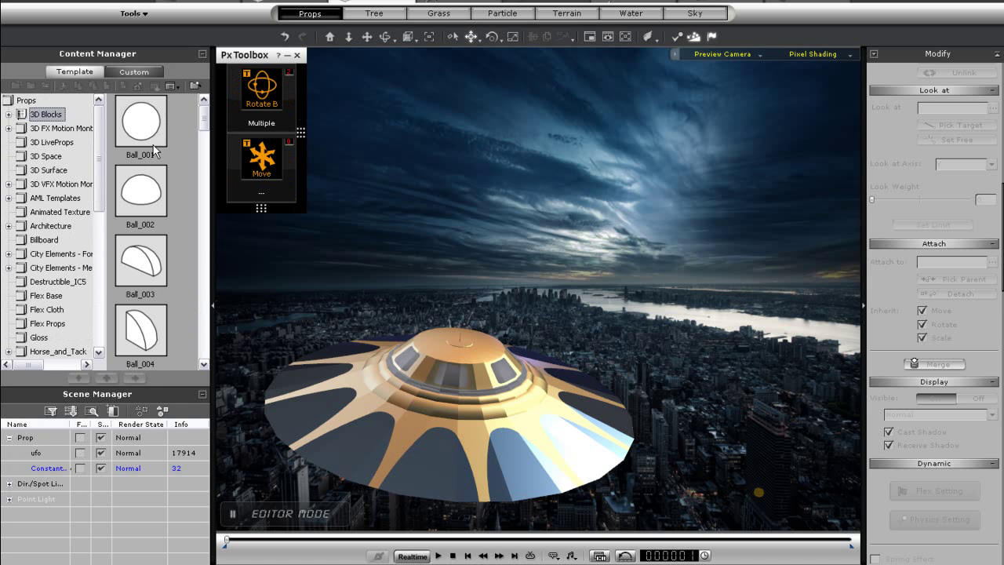
drag(142, 122, 588, 491)
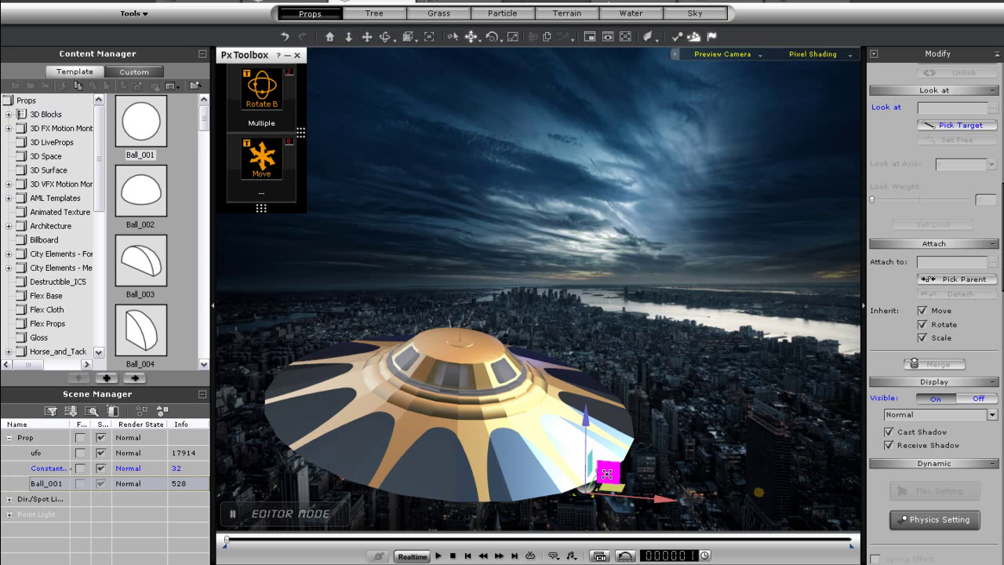
drag(588, 439, 653, 279)
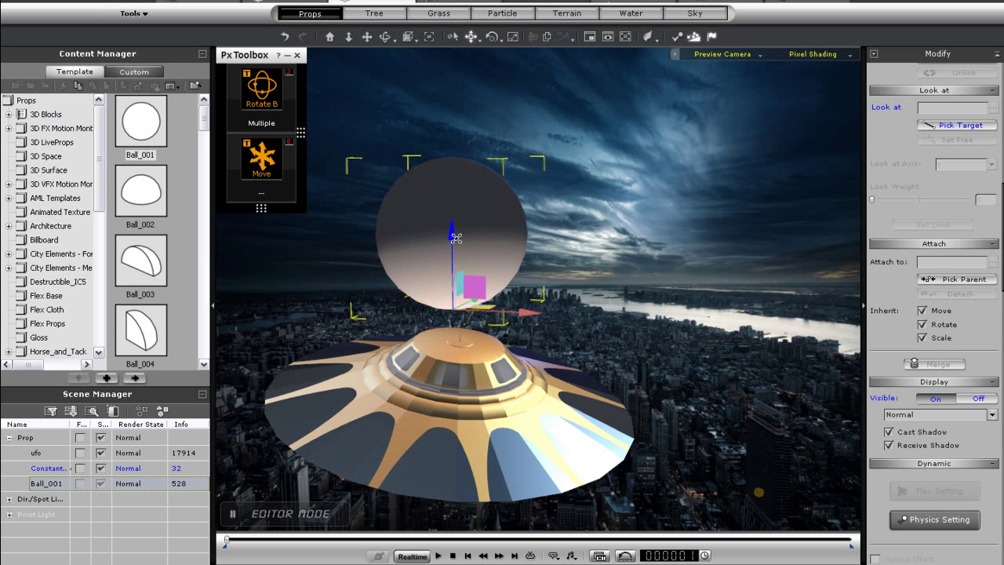
drag(455, 238, 461, 264)
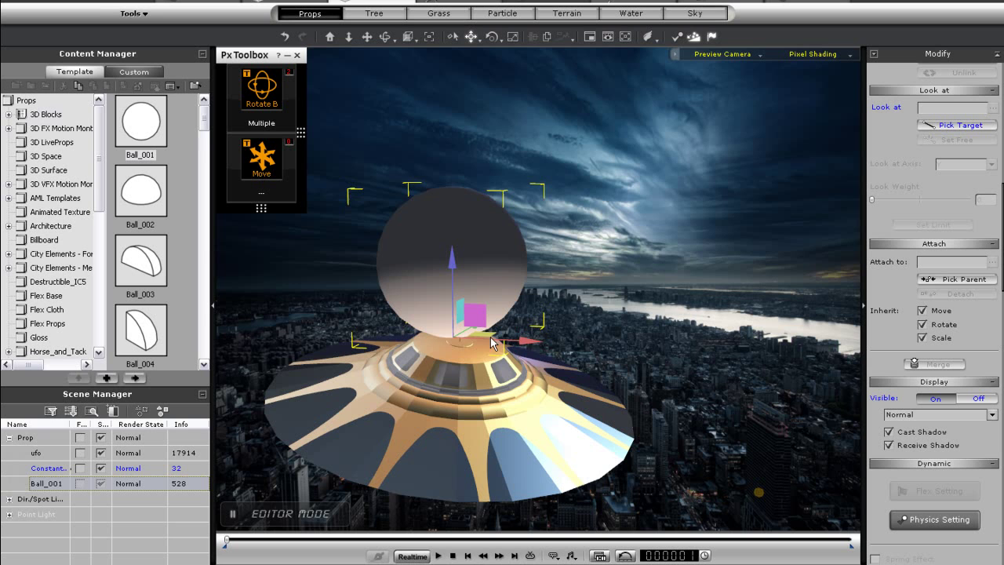
drag(505, 340, 519, 342)
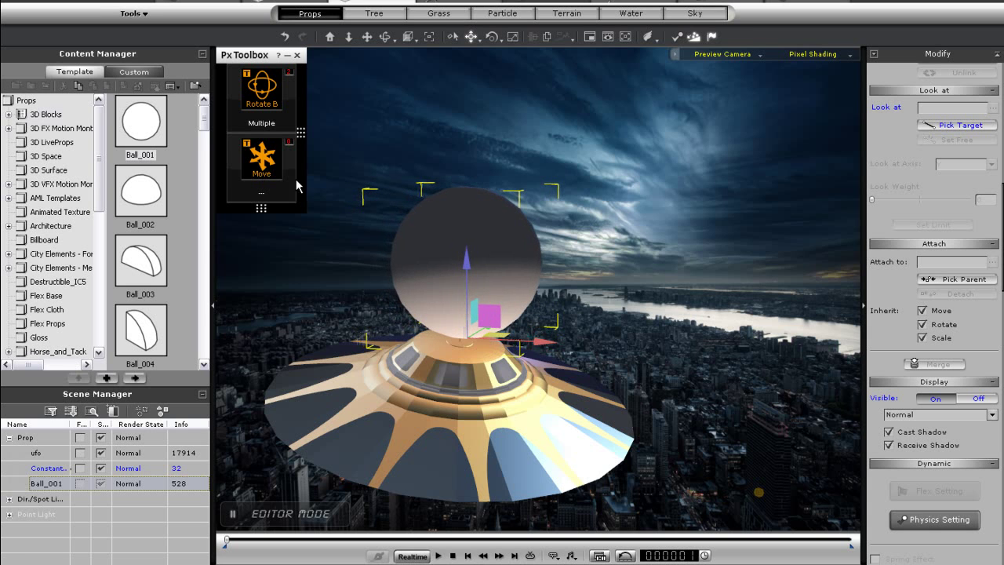
Step: Pick Ball_001 as the Move control's object, test moving it along the Y axis, and stop playback
mouse_move(284, 169)
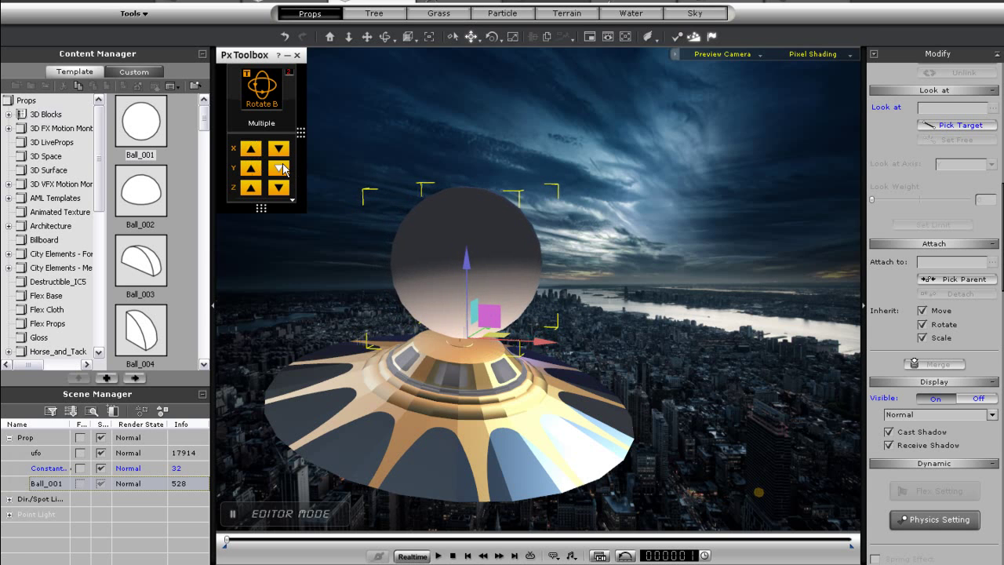
click(293, 202)
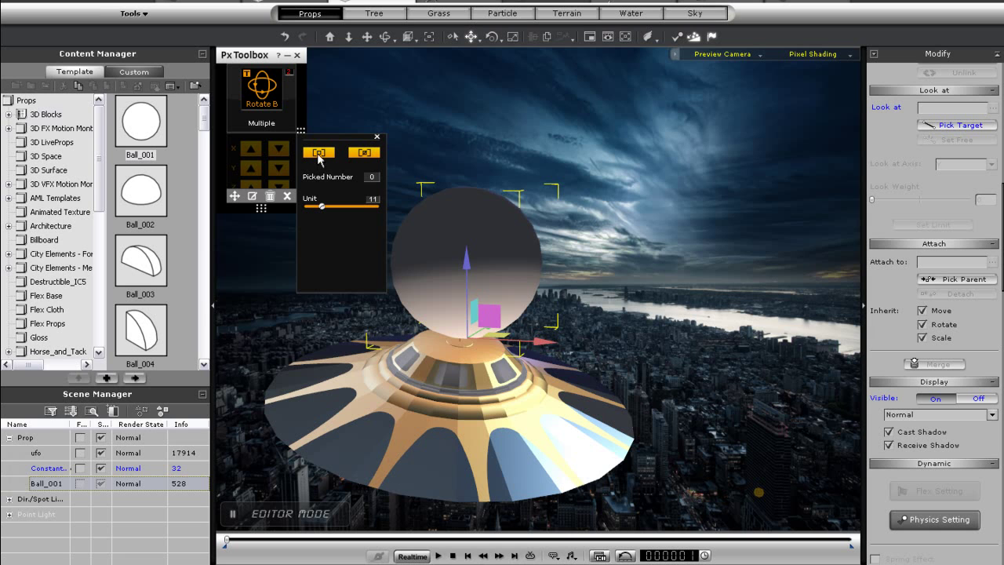
click(489, 237)
click(377, 139)
click(252, 172)
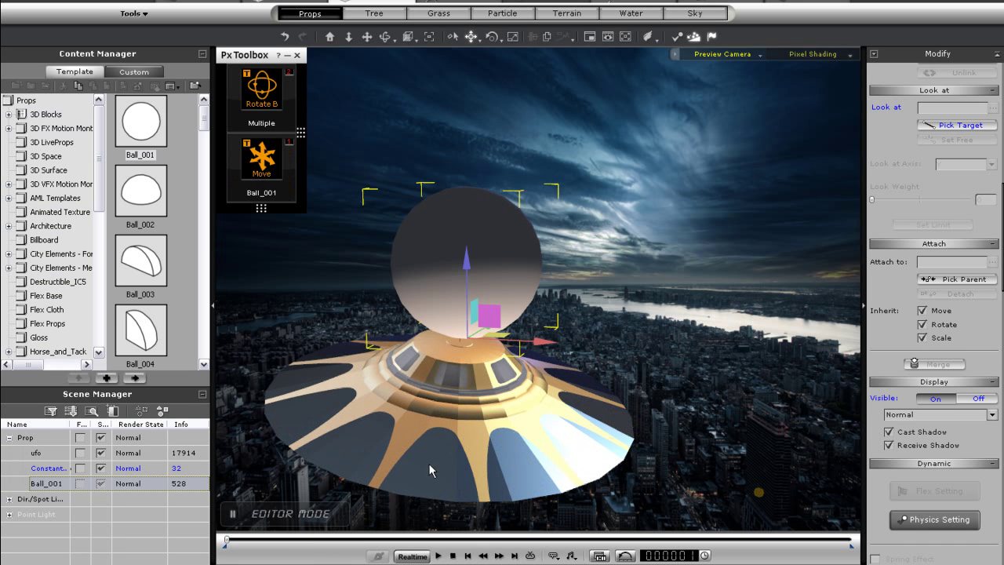
click(452, 555)
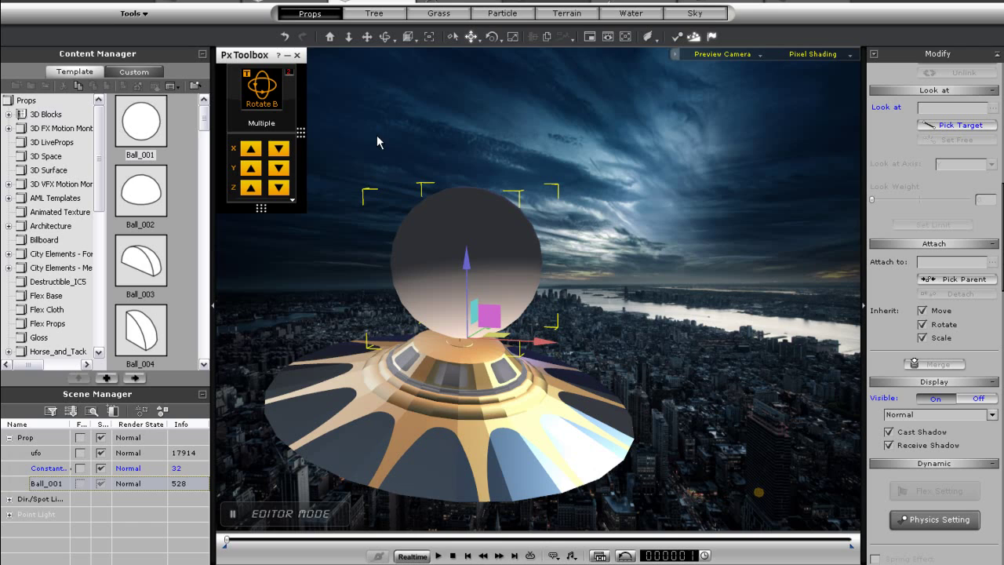
Step: Attach the UFO to Ball_001 as its parent
click(445, 426)
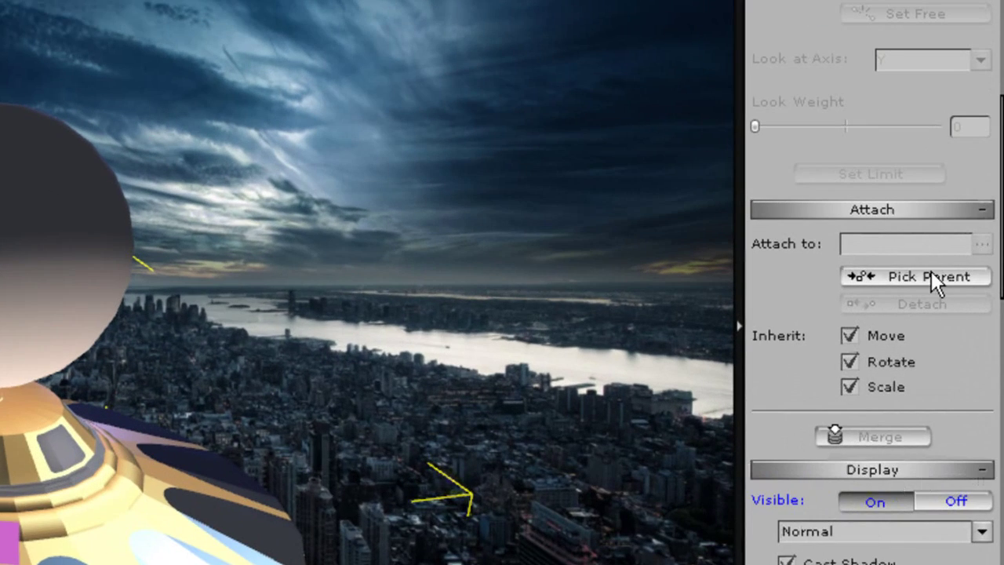
click(932, 274)
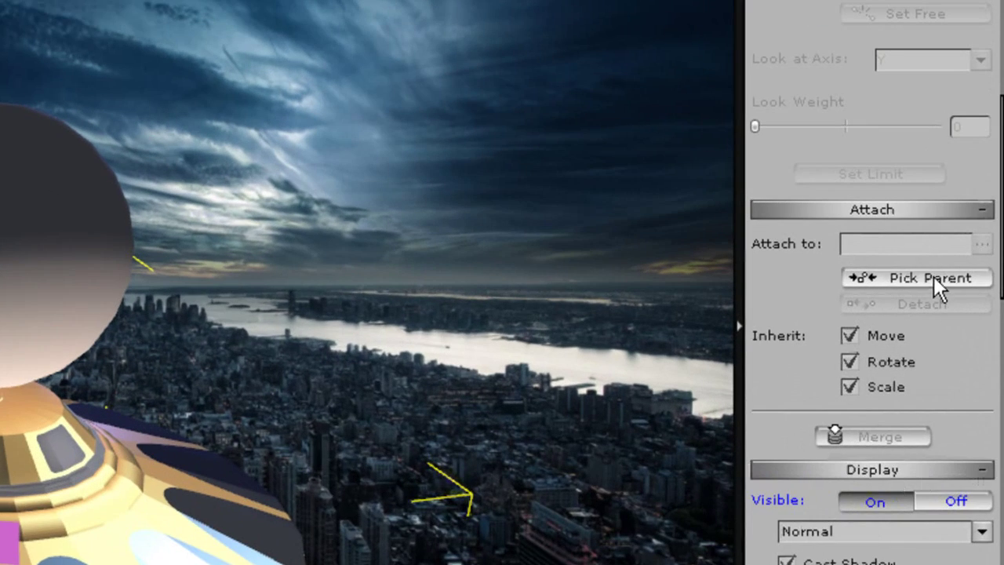
click(31, 196)
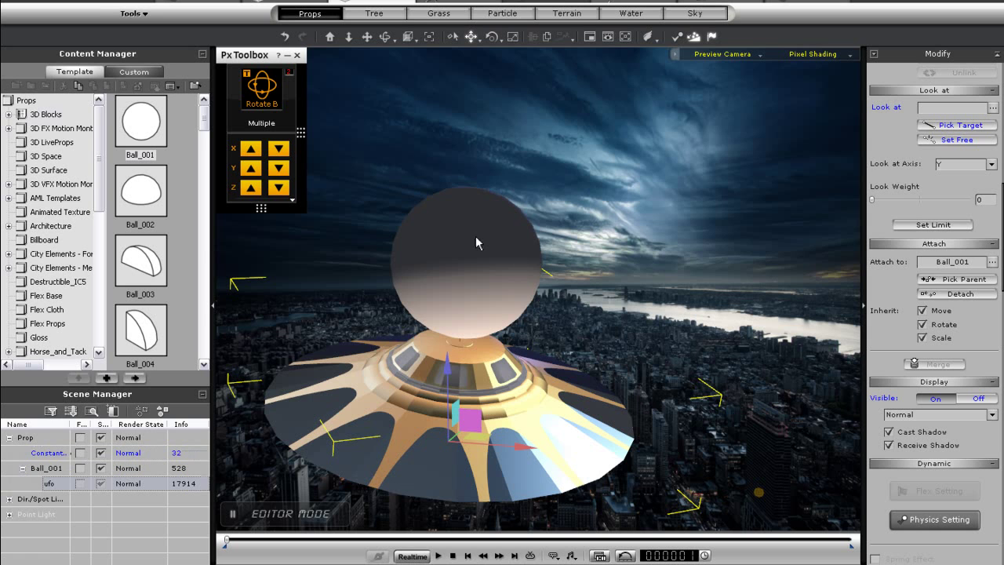
Step: Test moving Ball_001 along the Y axis with the UFO attached, and stop playback
click(452, 557)
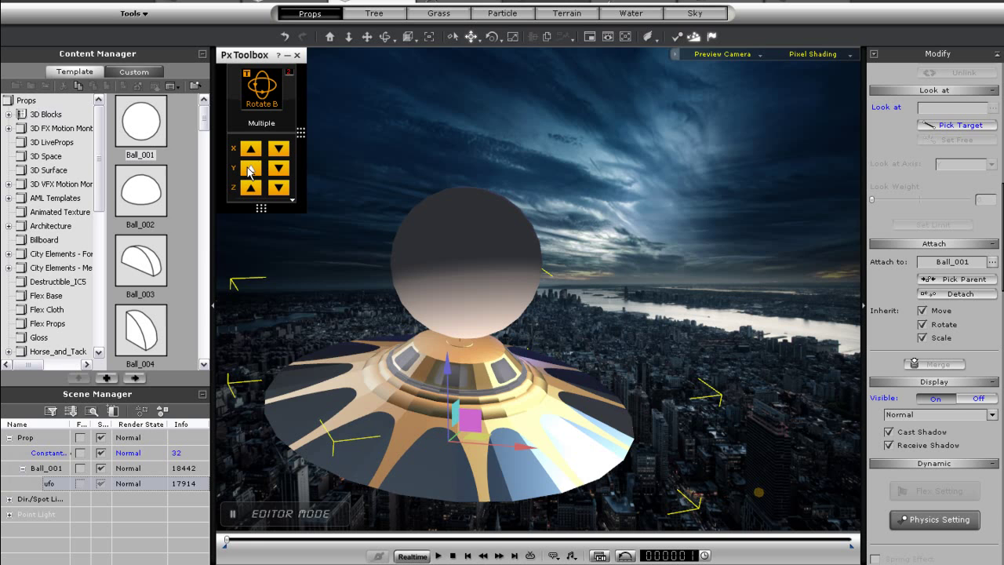
click(249, 171)
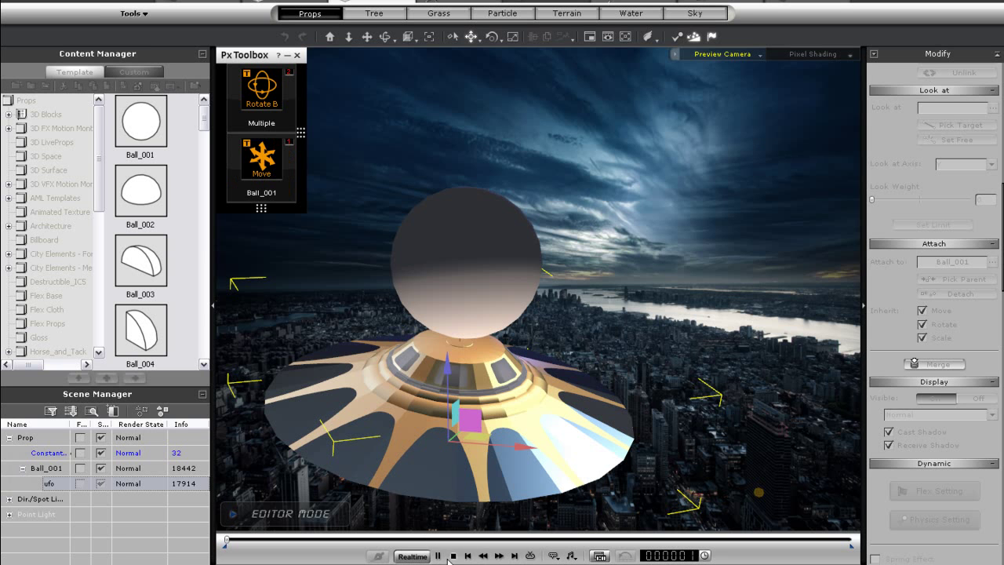
click(452, 555)
click(576, 439)
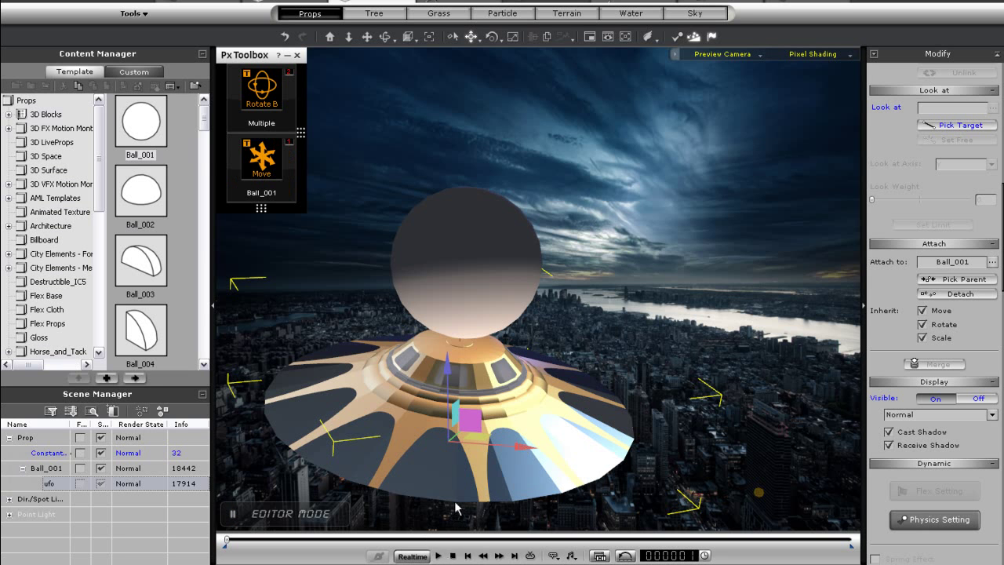
Step: Open the timeline and show the Animation track of Ball_001 instead of the UFO's
key(F3)
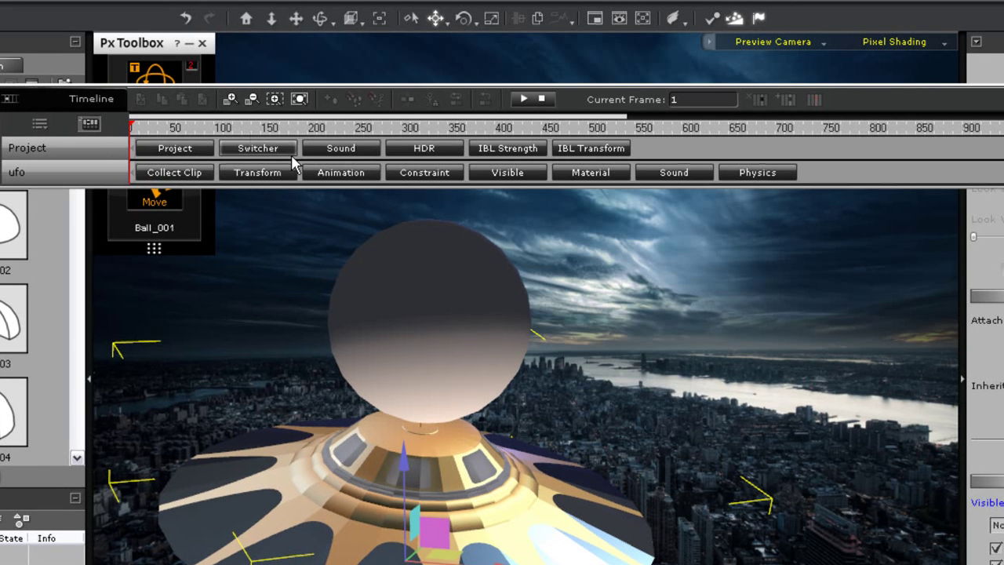
click(372, 174)
drag(312, 128, 113, 116)
click(461, 302)
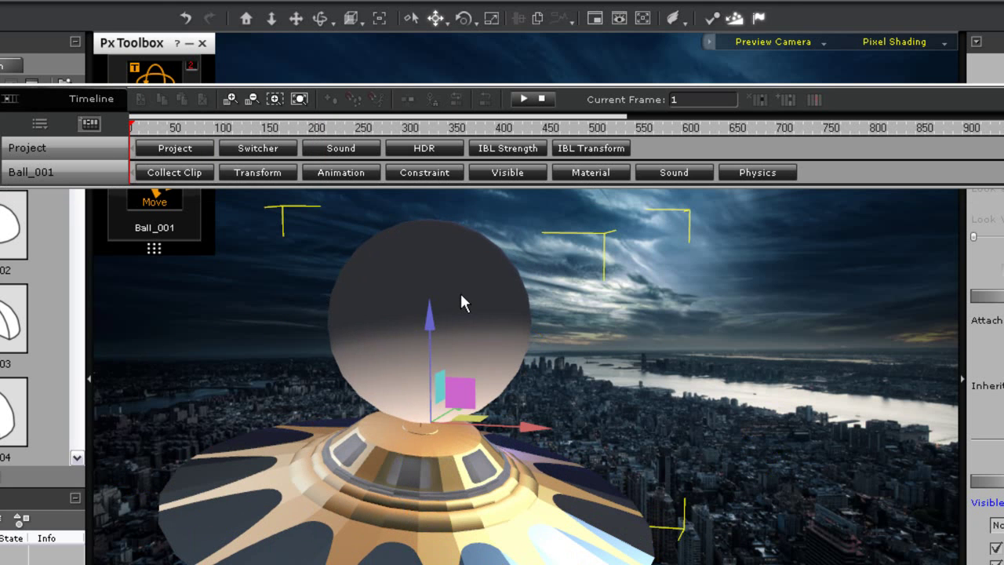
click(364, 170)
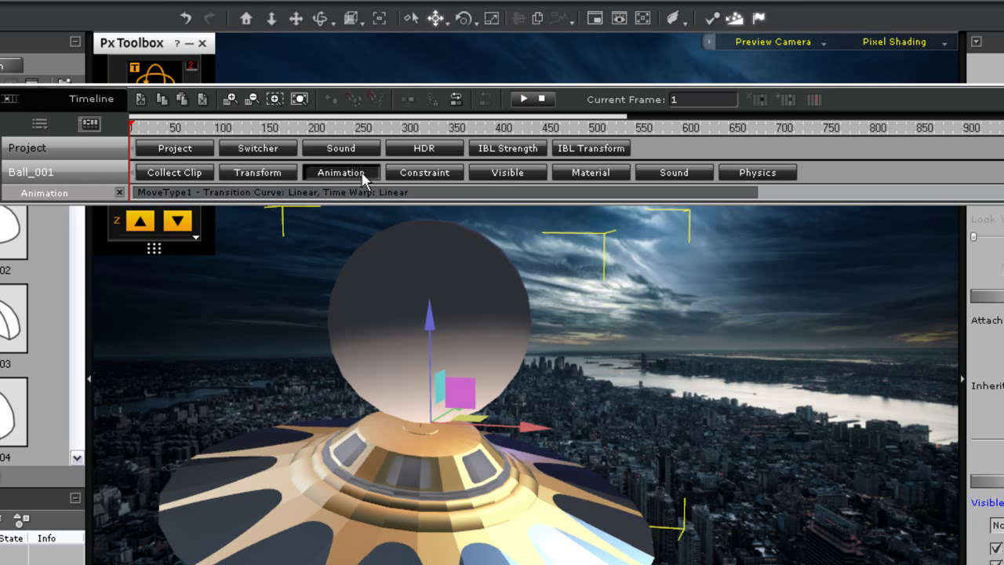
Step: Play through Ball_001's movement to find where it sets off, and break the MoveType1 clip at about frame 195
drag(314, 128, 231, 128)
key(space)
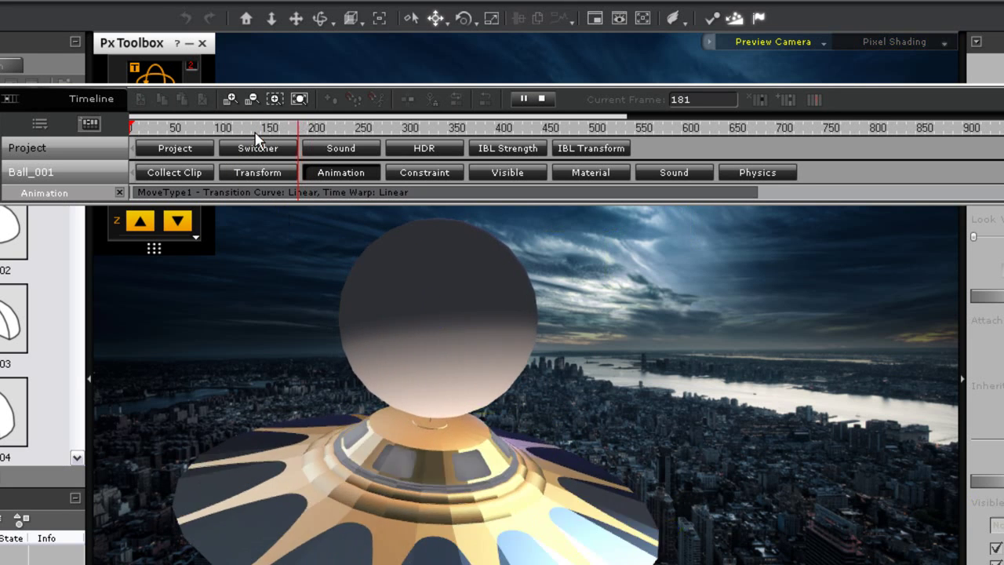
key(space)
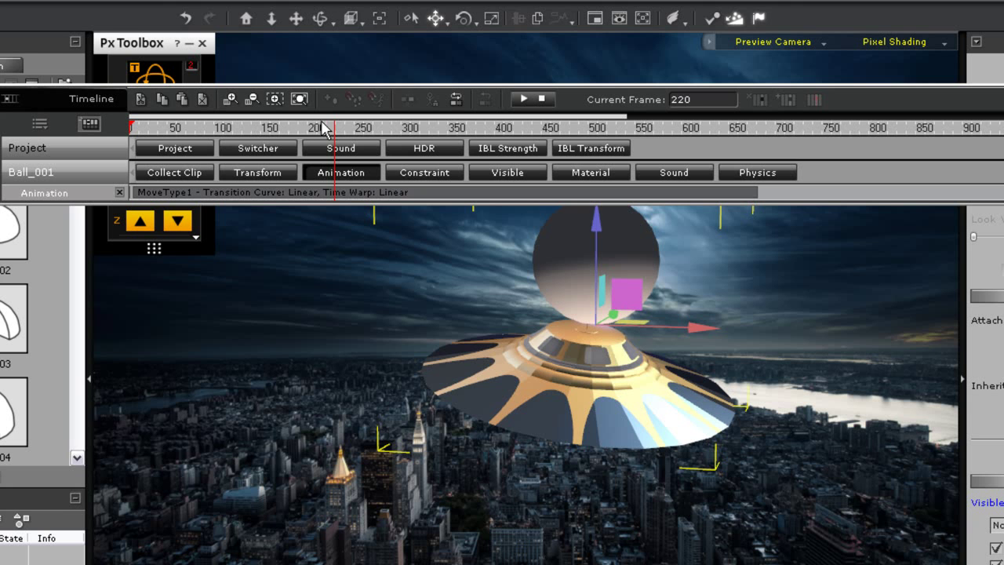
drag(323, 130, 314, 132)
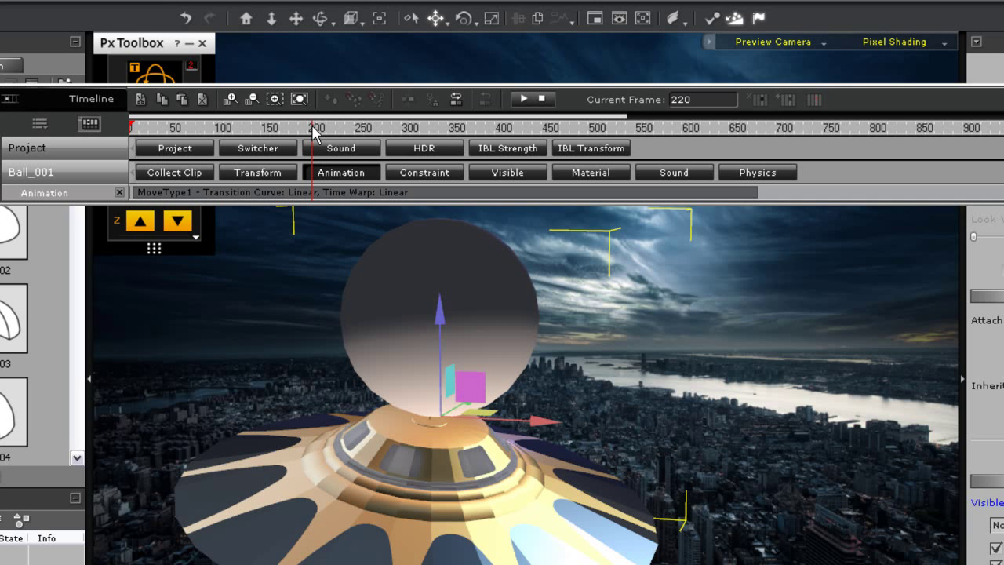
click(312, 192)
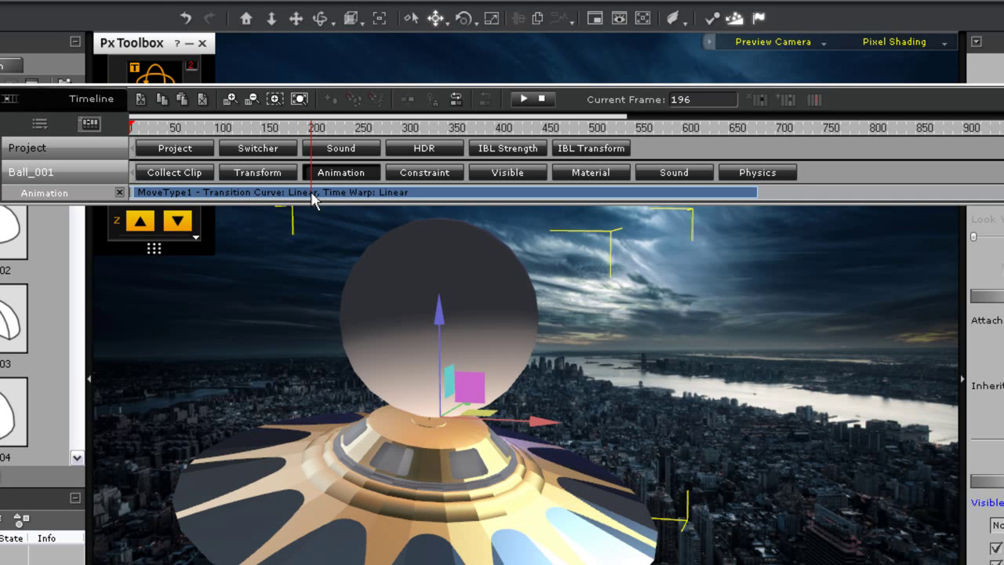
right_click(311, 196)
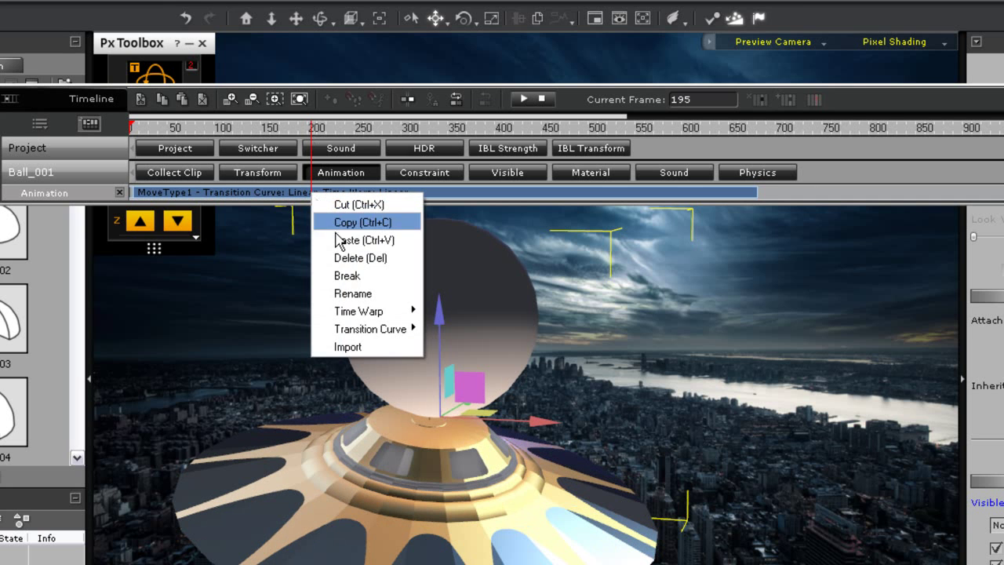
click(348, 276)
Step: Play the animation across the break between the two clips to check when the UFO starts moving
click(332, 131)
click(323, 191)
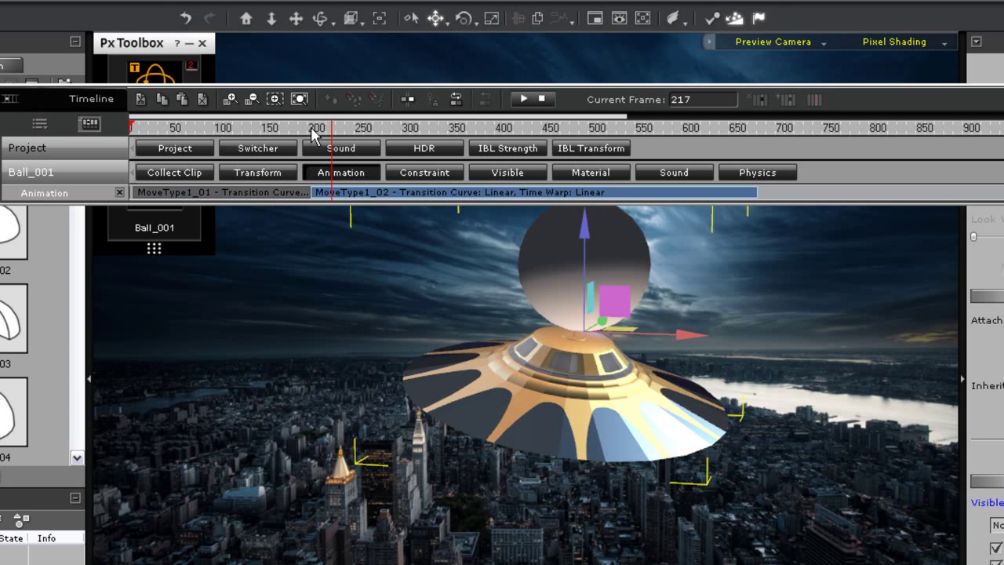
key(space)
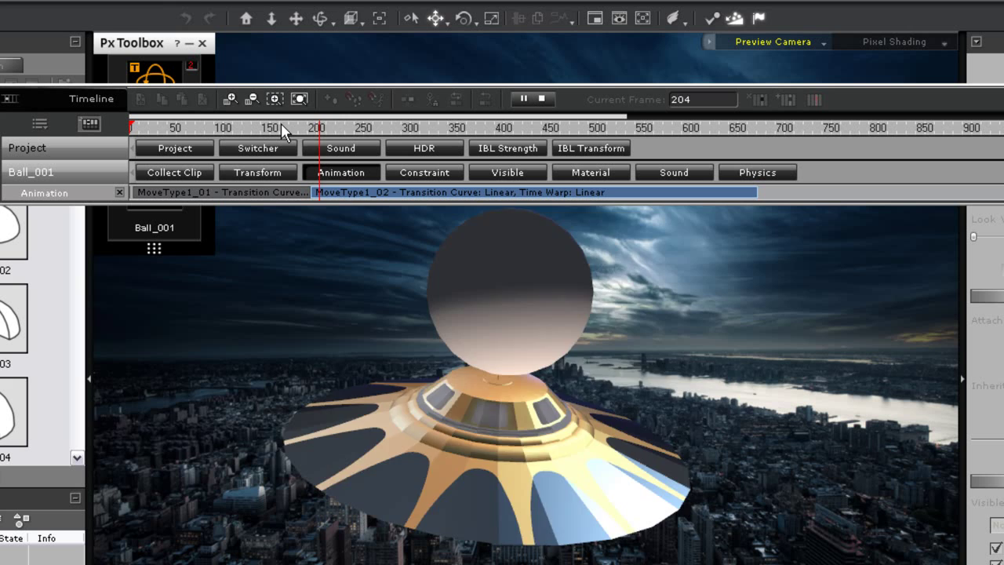
click(247, 128)
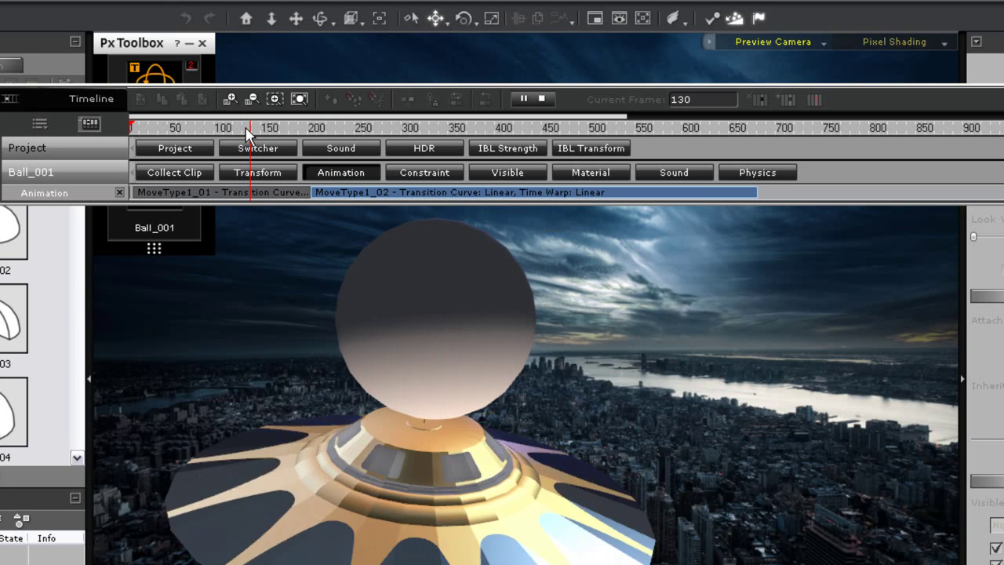
key(space)
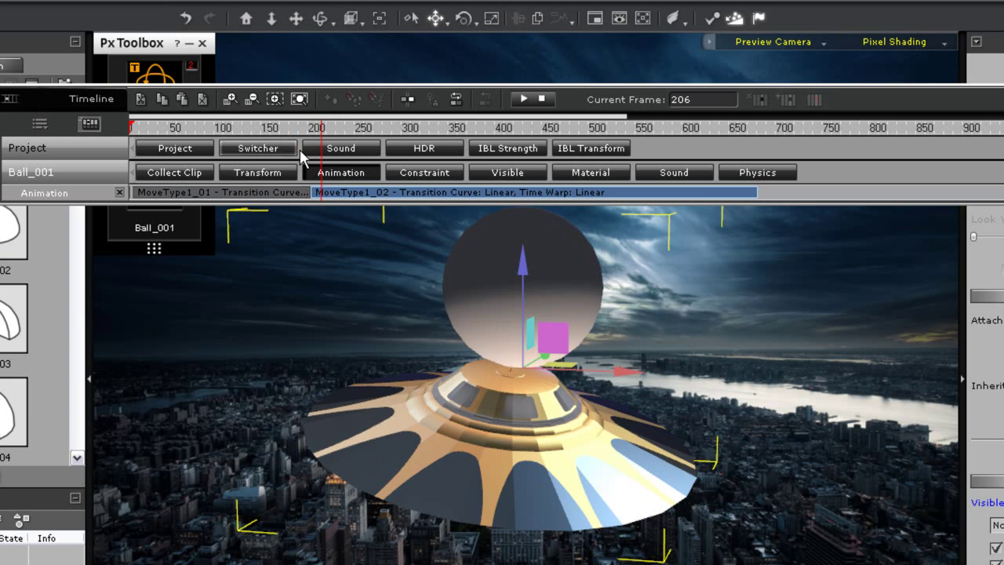
Step: Trim the end of clip MoveType1_01 to about frame 181 and move MoveType1_02 directly against it
click(290, 194)
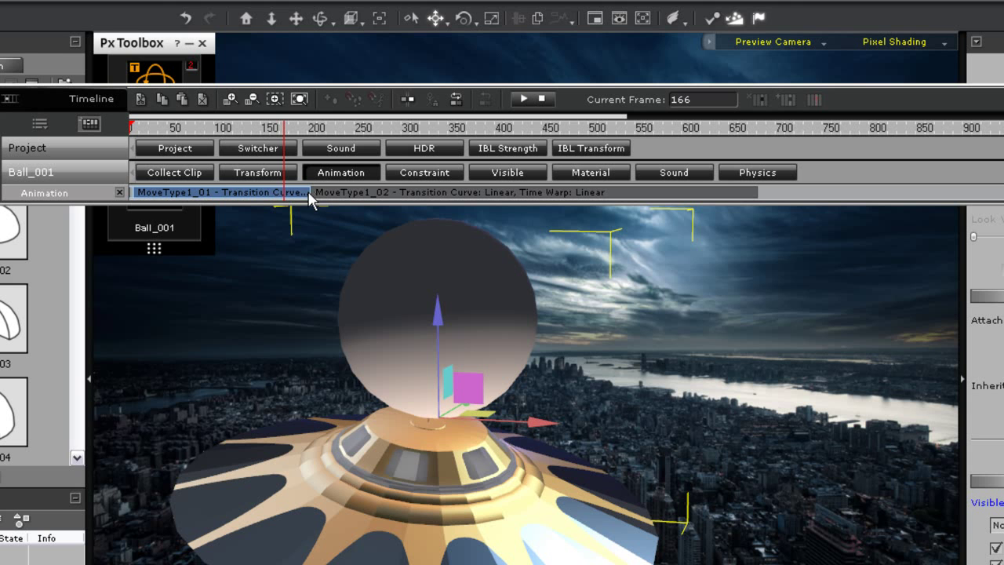
drag(300, 126, 264, 127)
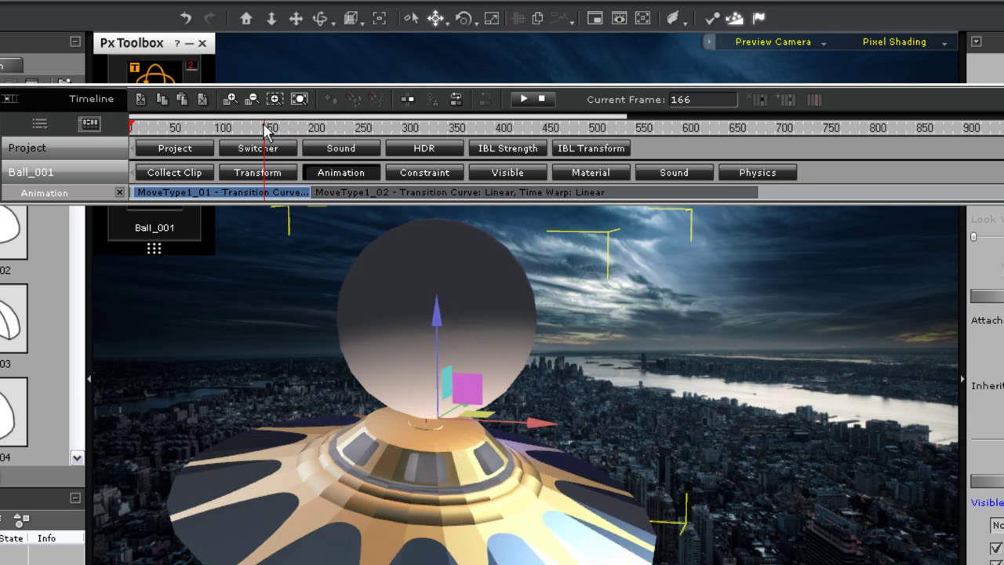
key(space)
key(space)
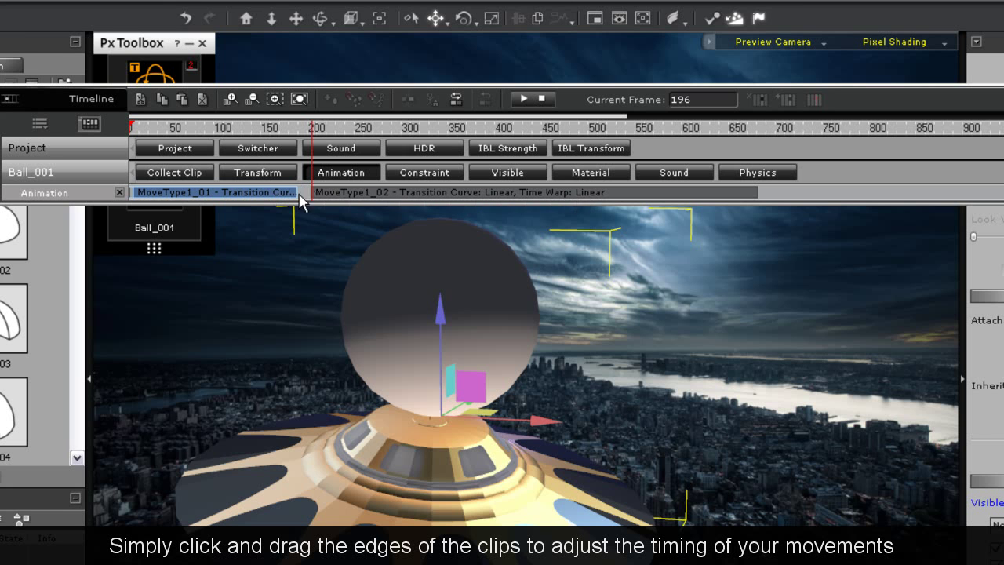
drag(354, 193, 342, 191)
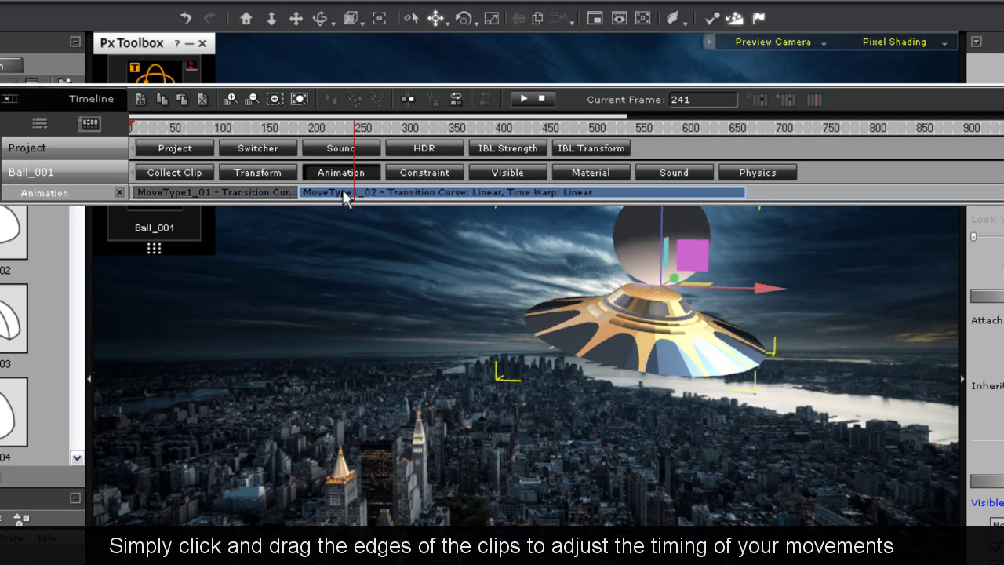
click(343, 198)
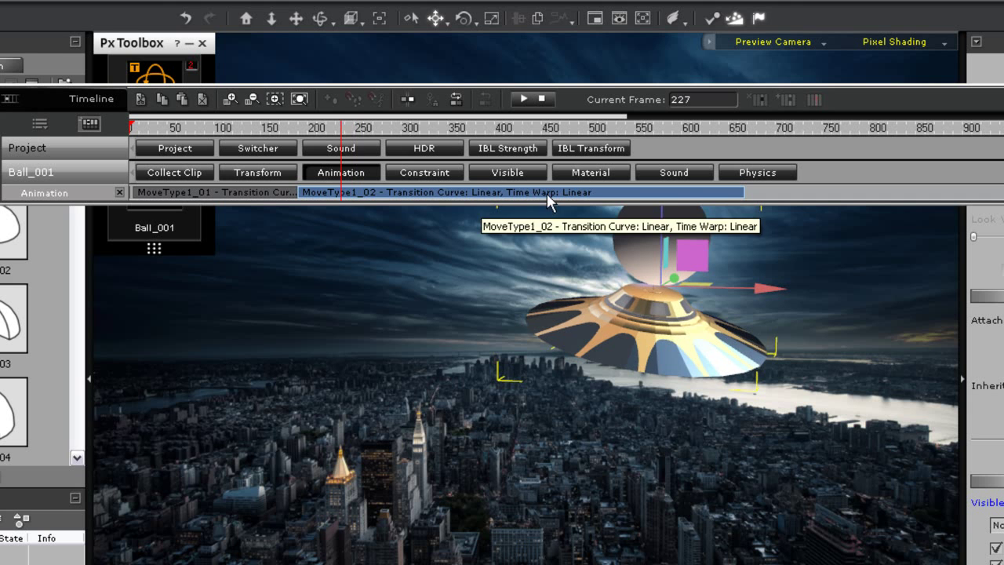
Step: Shorten clip MoveType1_02 so it ends at about frame 375, and move the timeline window clear of the viewport
drag(496, 128, 121, 119)
drag(745, 195, 491, 197)
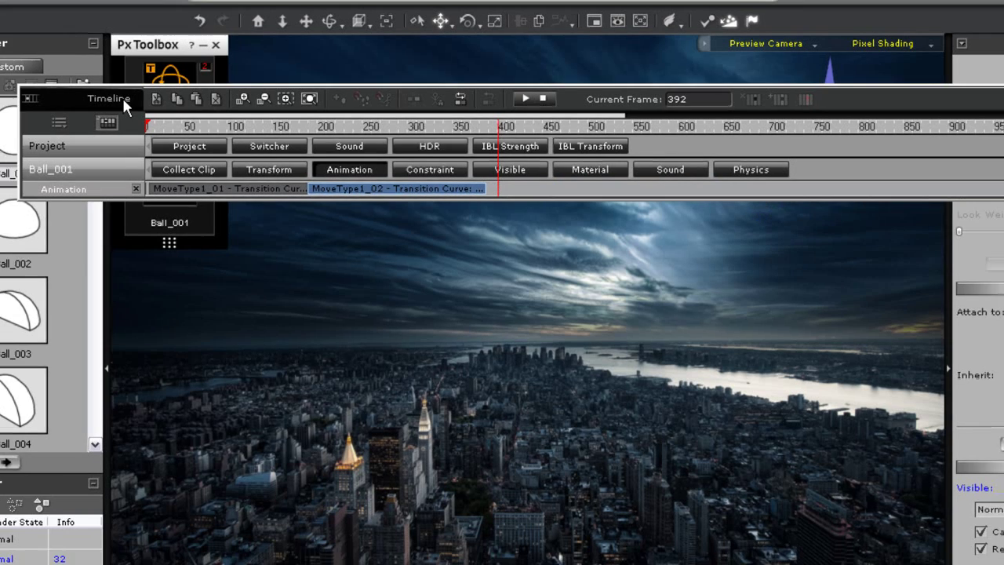
drag(84, 98, 102, 0)
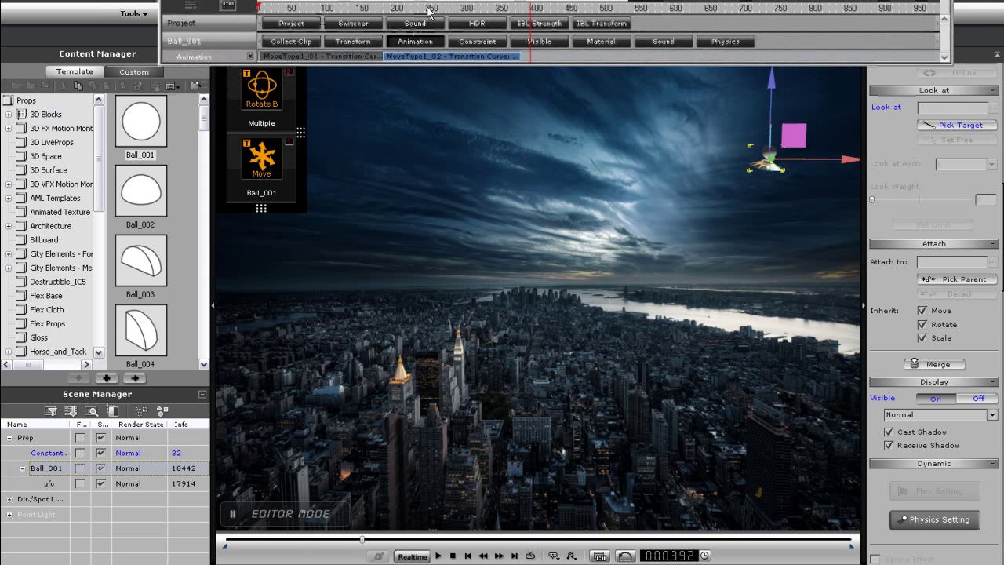
Step: Play the animation from the start to check the speed of the UFO's shortened flight
drag(427, 7, 221, 1)
key(space)
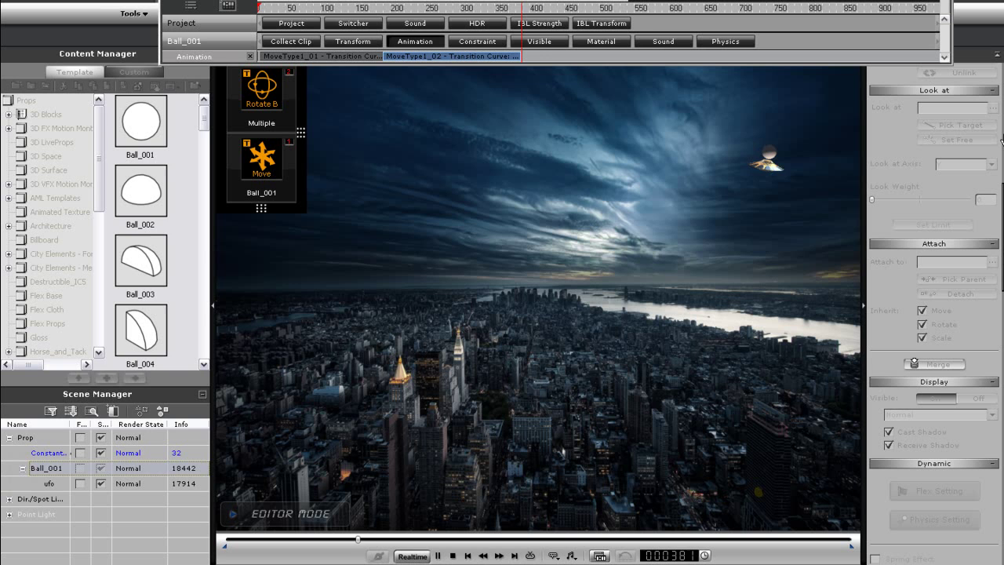
key(space)
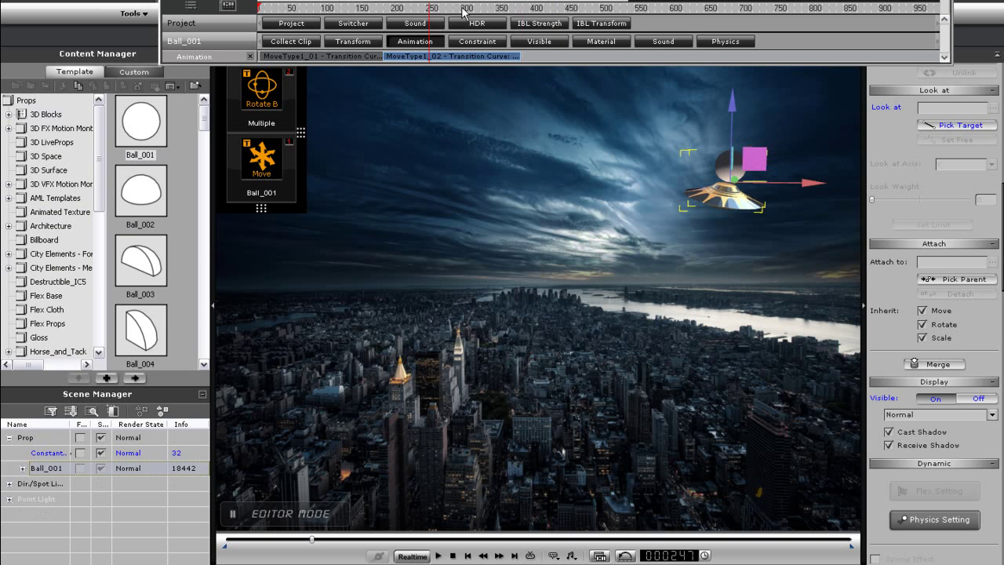
Step: Delete clip MoveType1_02 and record a new upward Y-axis move of Ball_001 with playback starting at frame 181
mouse_move(466, 9)
mouse_down()
mouse_move(495, 9)
mouse_move(472, 10)
mouse_up()
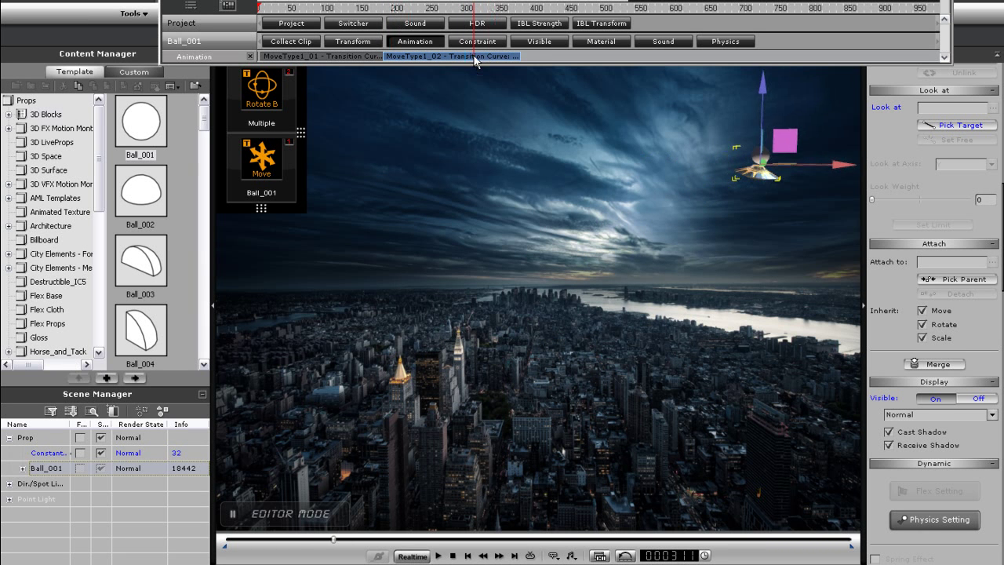
key(Delete)
drag(472, 10, 383, 10)
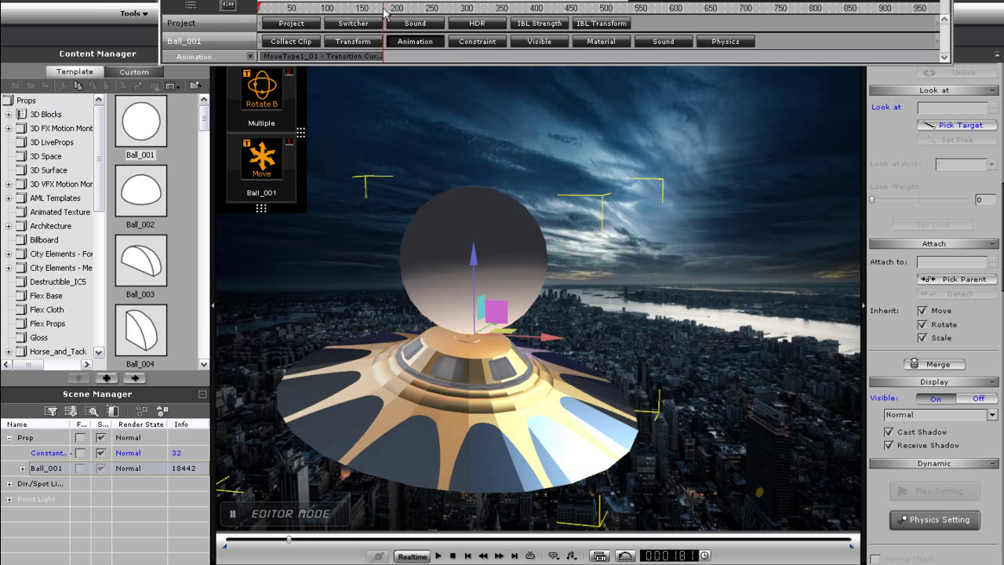
mouse_move(245, 167)
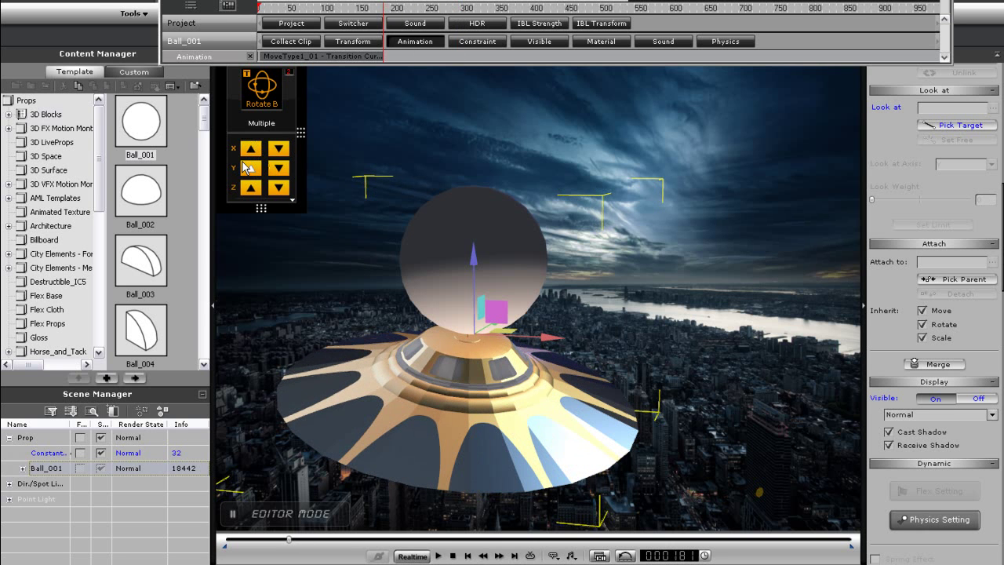
key(space)
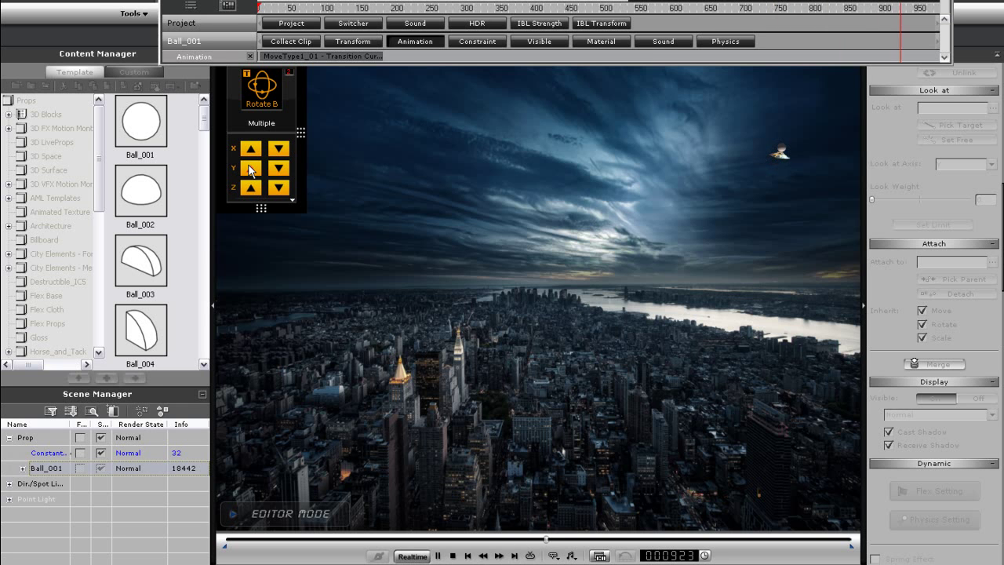
click(249, 171)
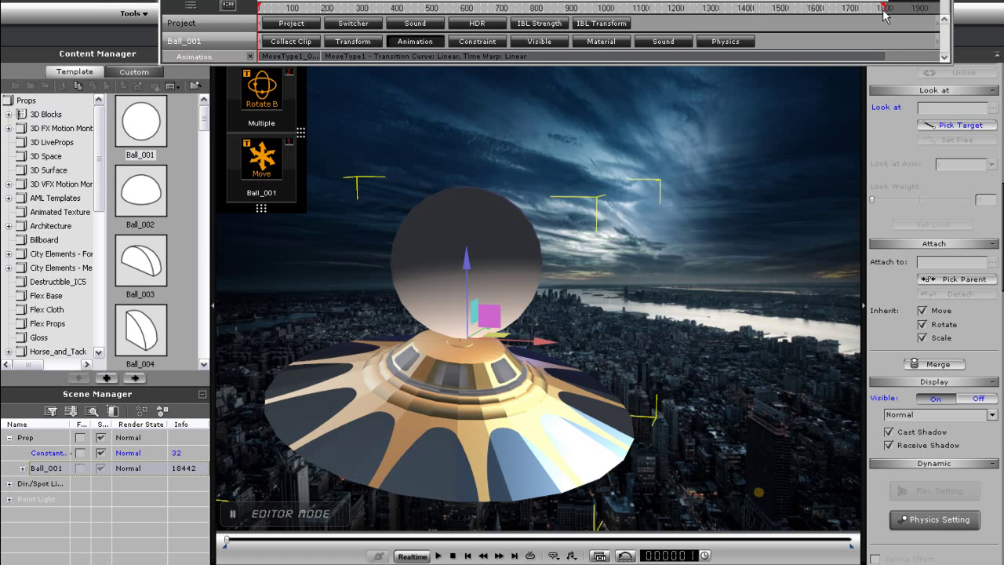
Step: Shorten the newly recorded MoveType1 clip to speed up the flight, and play the result
click(742, 9)
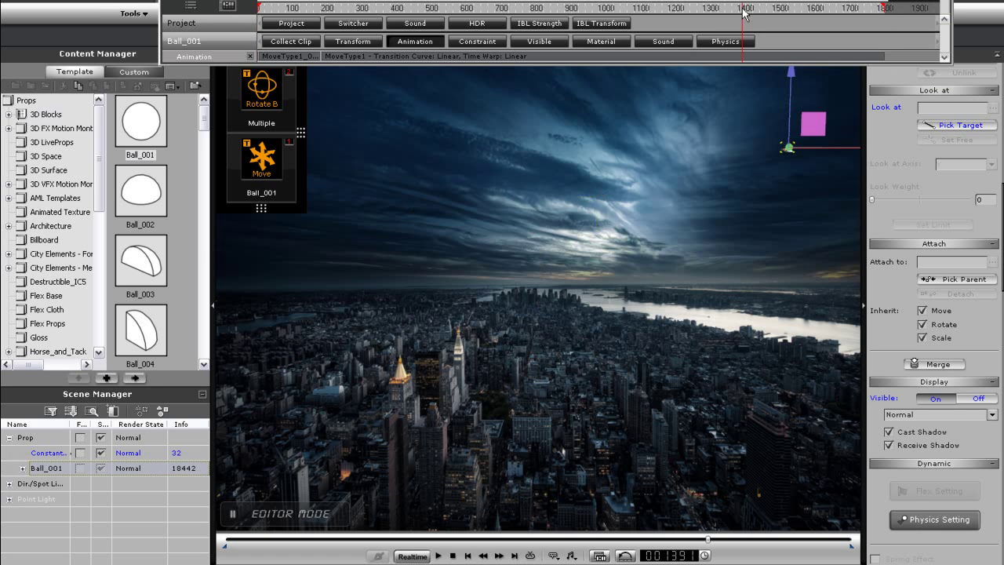
click(861, 58)
drag(882, 55, 333, 55)
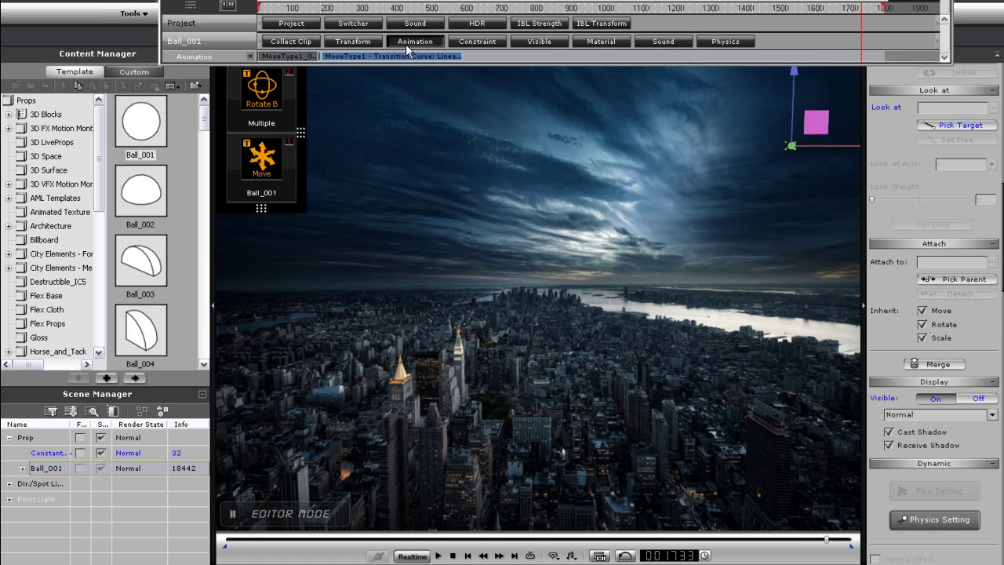
drag(431, 10, 296, 10)
key(space)
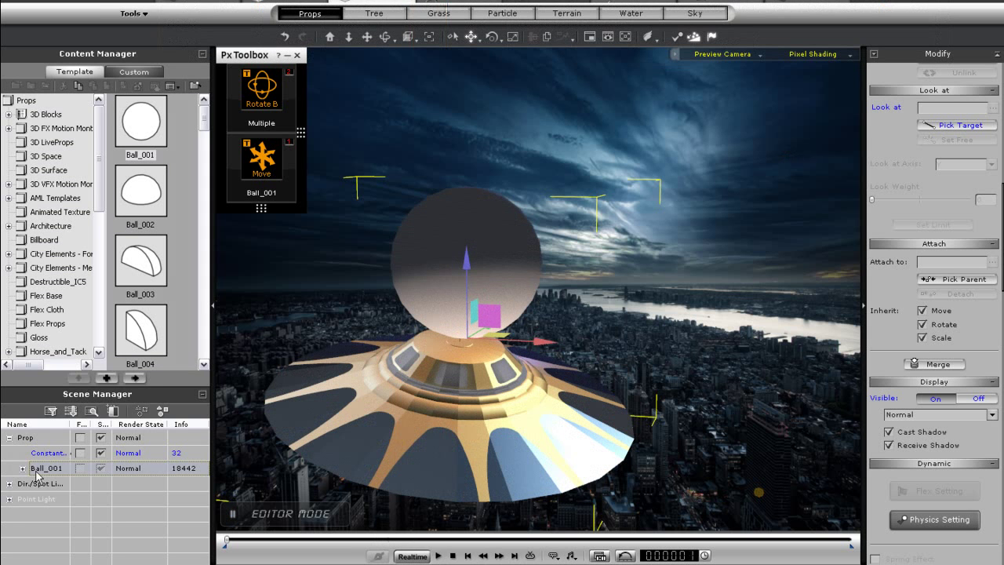
Step: Set Ball_001 as a dummy so only the UFO shows, and play the animation
click(23, 469)
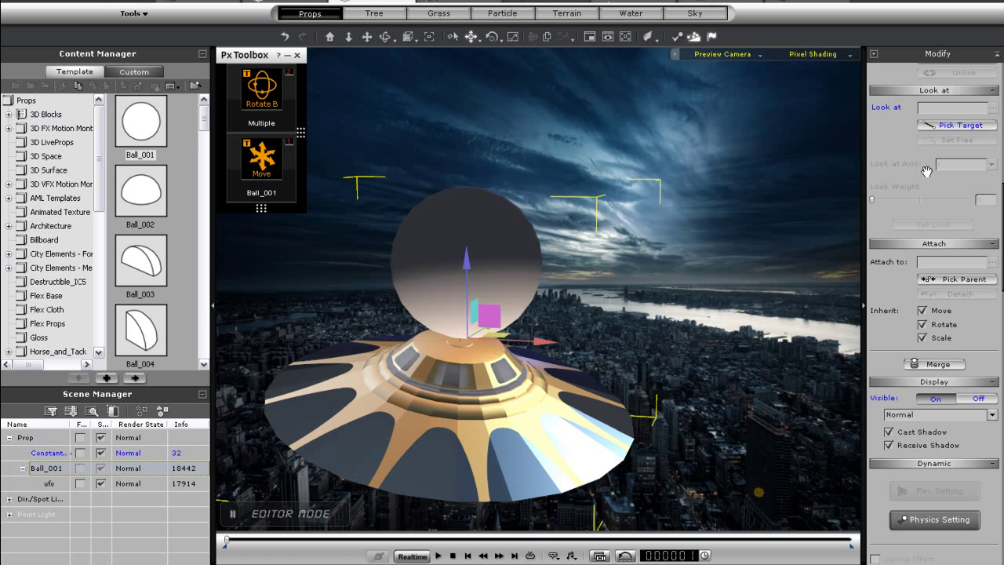
drag(1002, 292, 1001, 161)
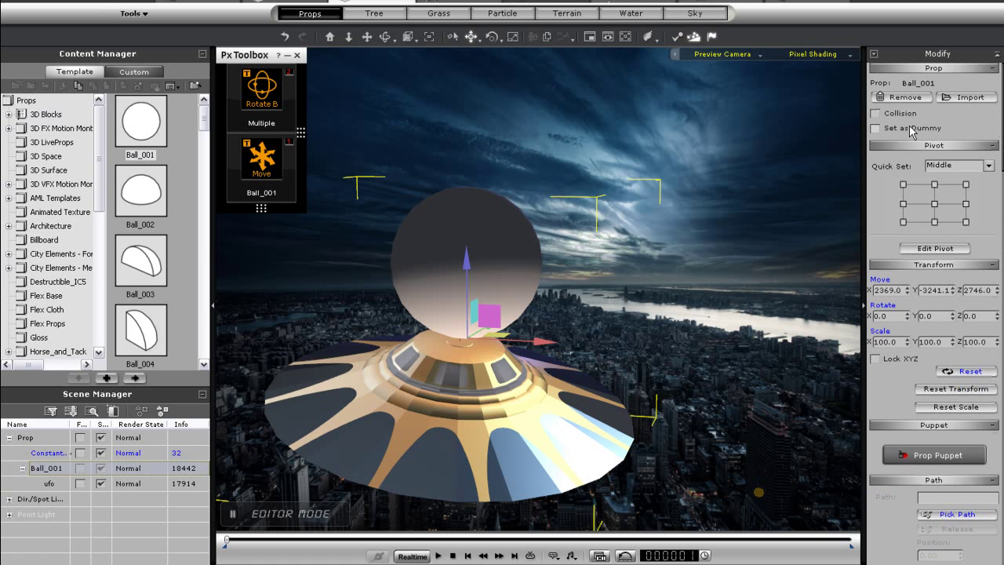
click(876, 128)
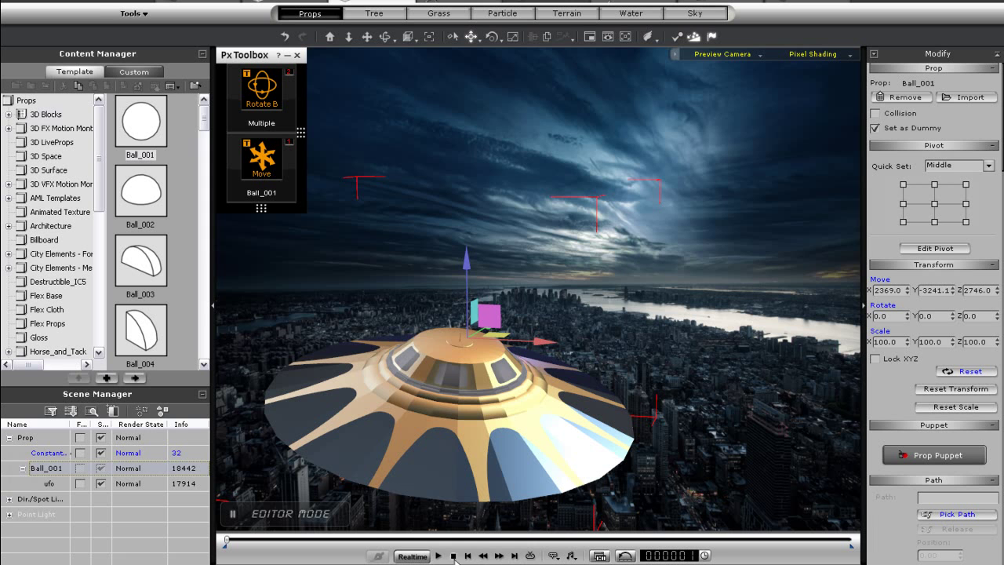
click(439, 555)
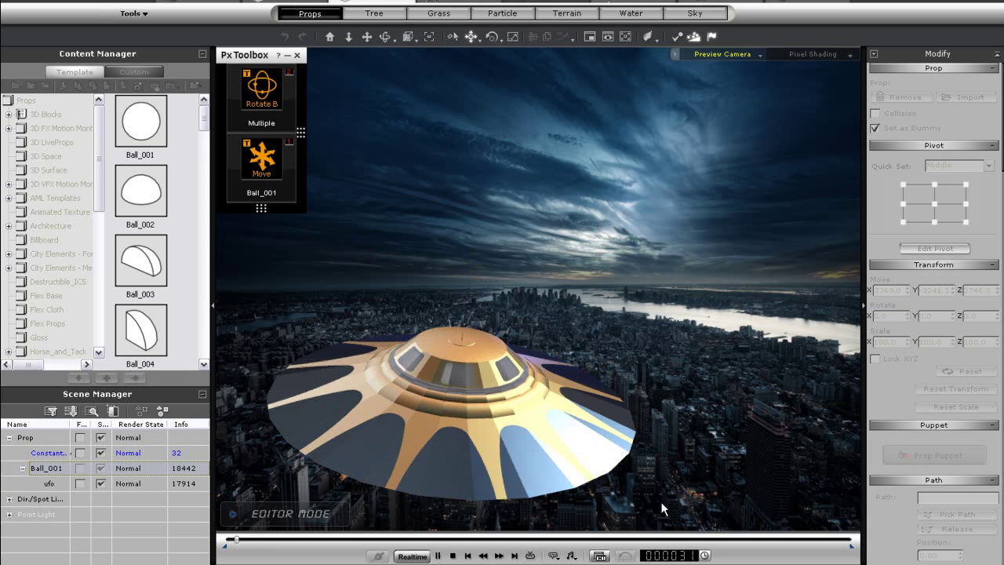